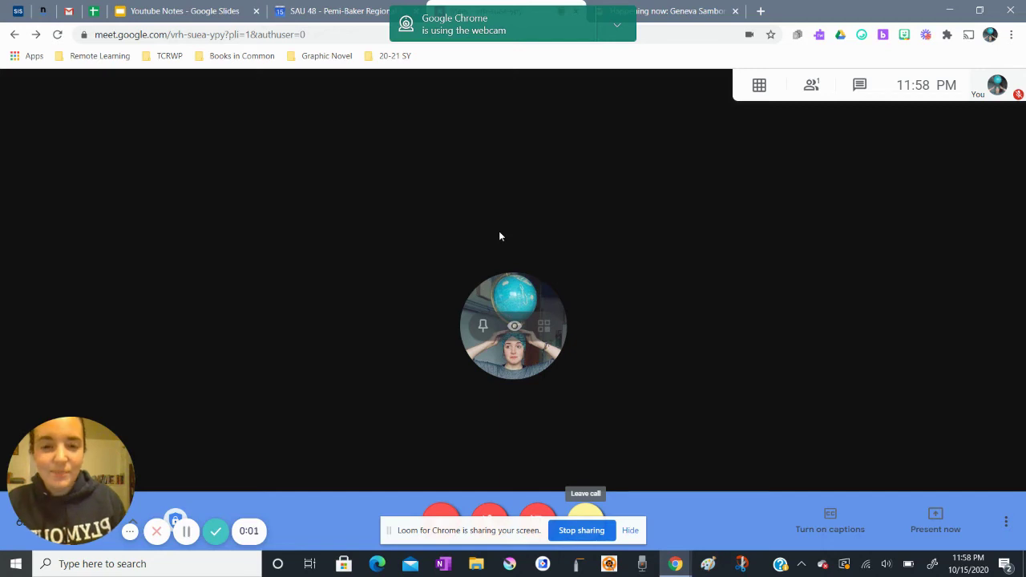
Step: Hide the webcam notifications and start a new meeting from meet.google.com/new in a new browser tab
{"action": "left_click", "coordinate": [616, 25]}
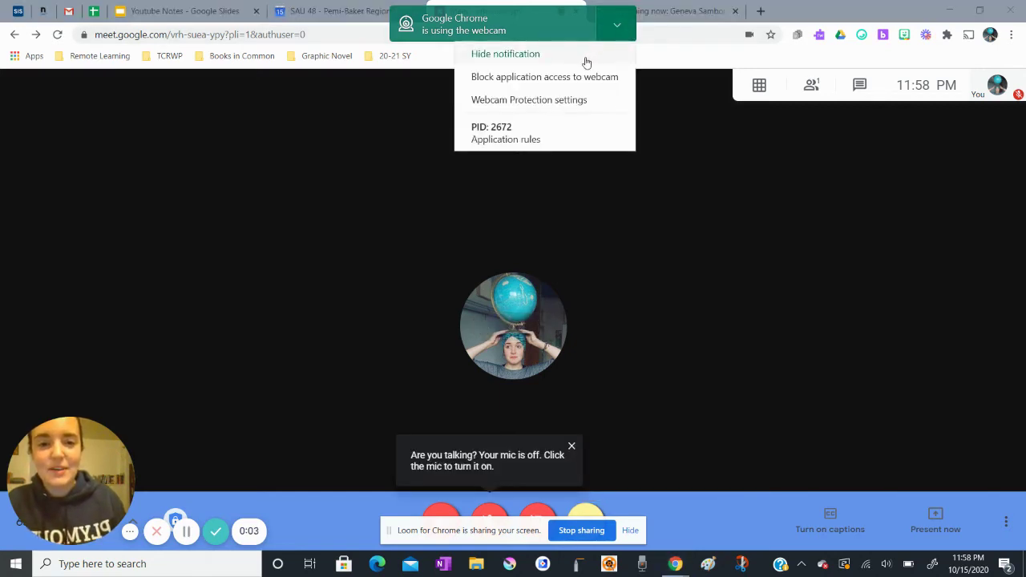
{"action": "left_click", "coordinate": [586, 60]}
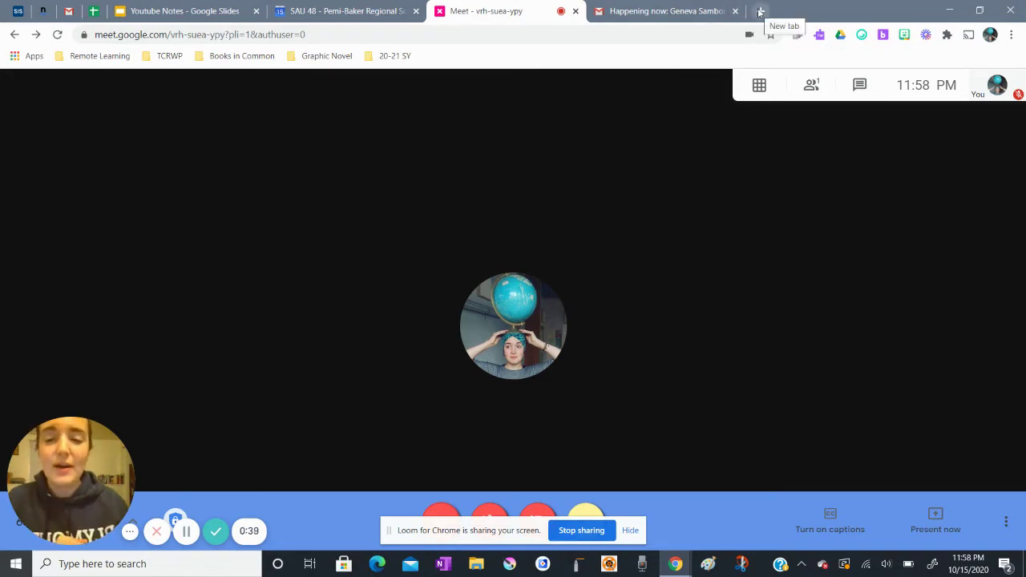
{"action": "left_click", "coordinate": [760, 11]}
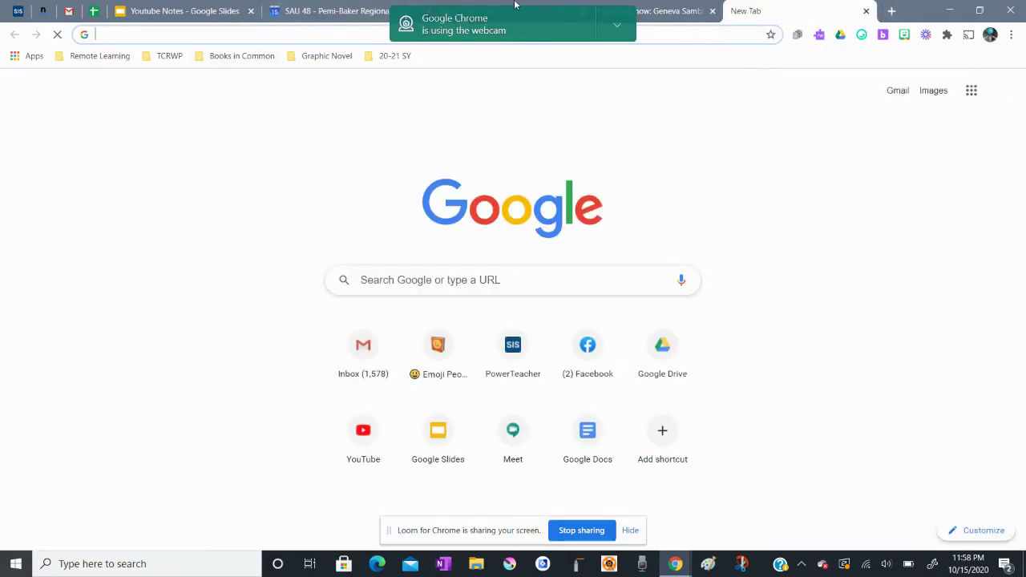
{"action": "left_click", "coordinate": [617, 26]}
{"action": "left_click", "coordinate": [565, 54]}
{"action": "left_click", "coordinate": [521, 34]}
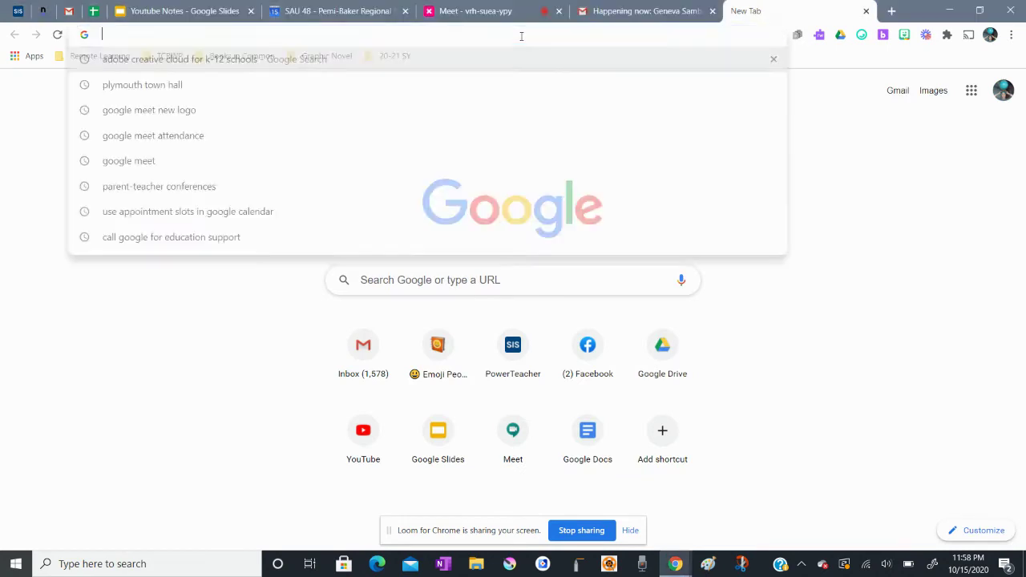
{"action": "type", "text": "meet.google.com"}
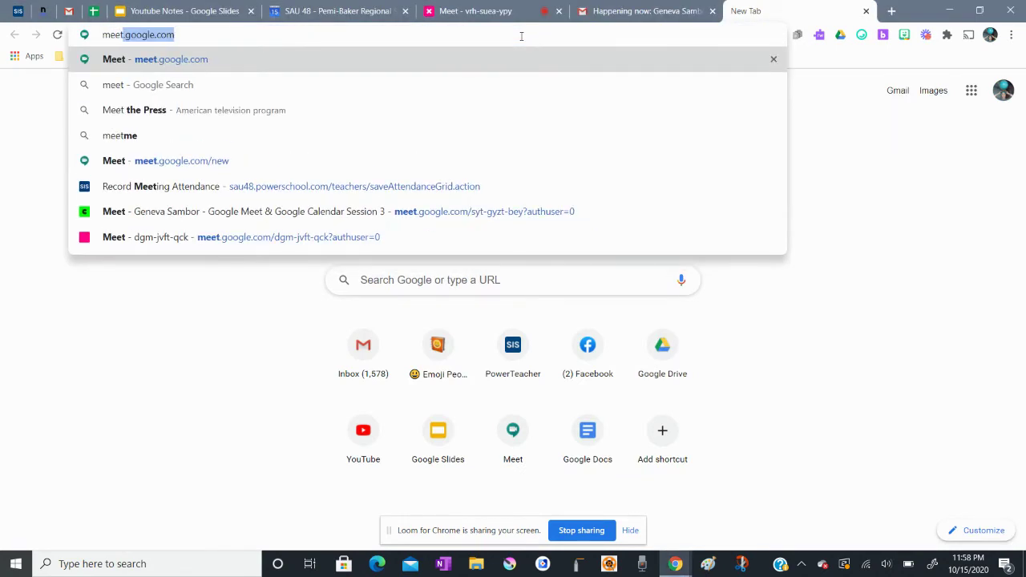
{"action": "type", "text": "/"}
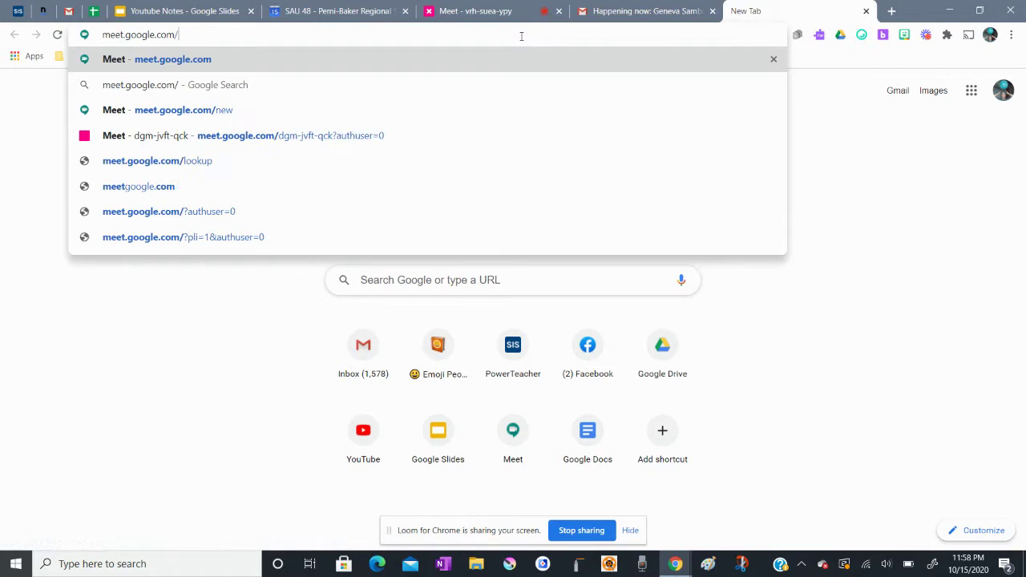
{"action": "type", "text": "new"}
{"action": "key", "text": "Return"}
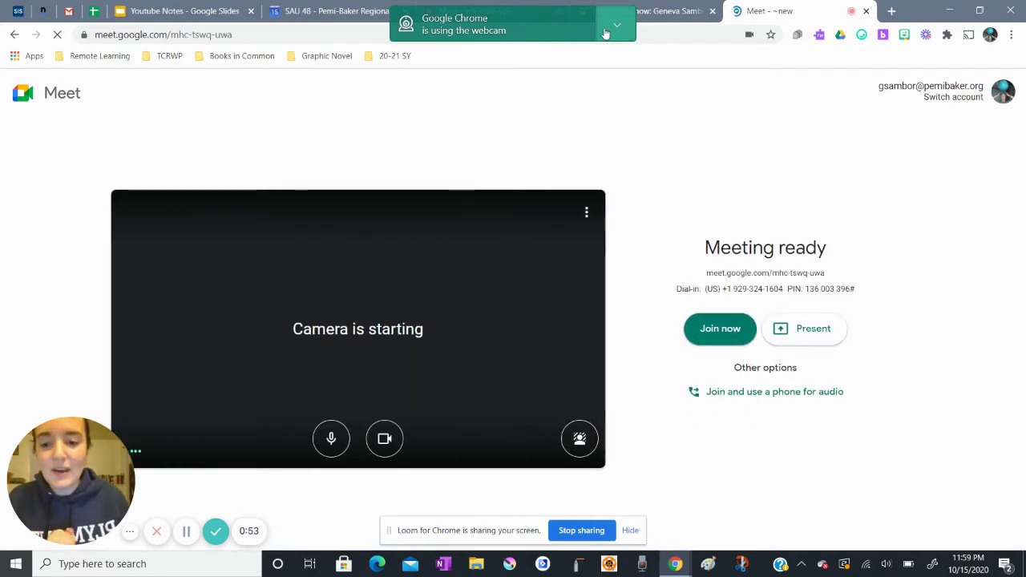
Step: Hide the repeated webcam notification and turn off the camera and microphone before joining the new meeting
{"action": "left_click", "coordinate": [615, 26]}
{"action": "left_click", "coordinate": [549, 58]}
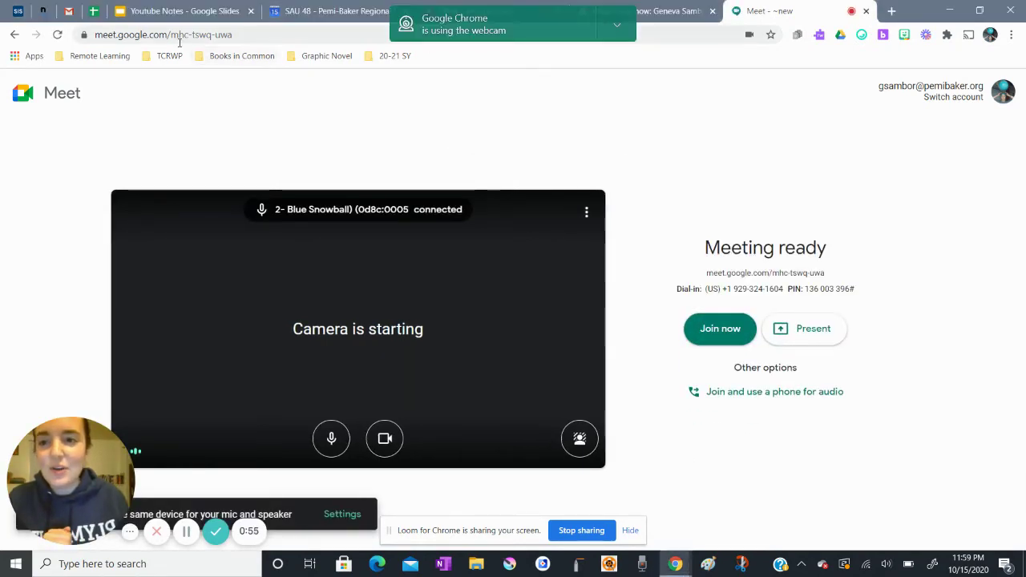
{"action": "left_click", "coordinate": [630, 30]}
{"action": "left_click", "coordinate": [557, 50]}
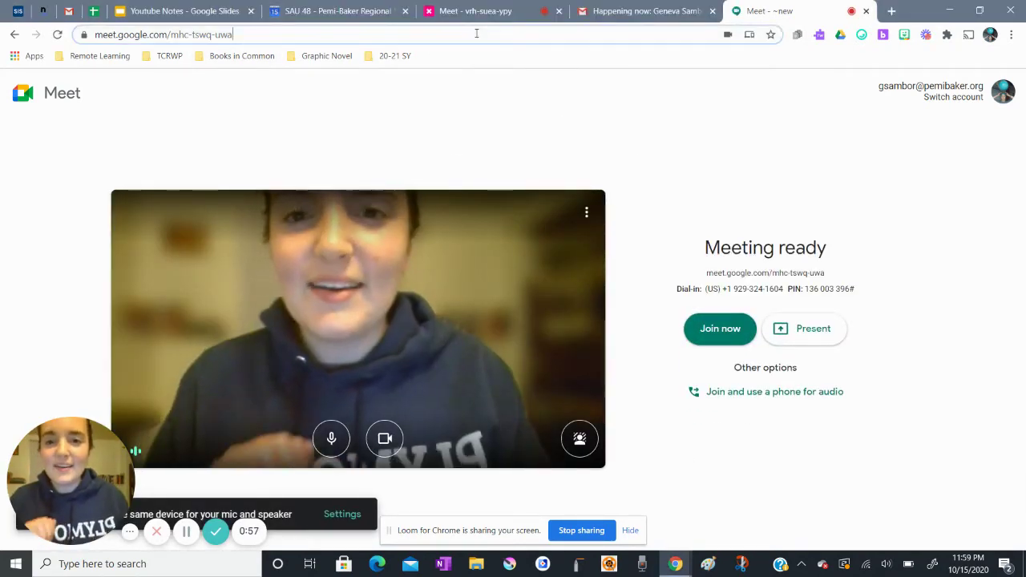
{"action": "key", "text": "ctrl+e"}
{"action": "key", "text": "ctrl+d"}
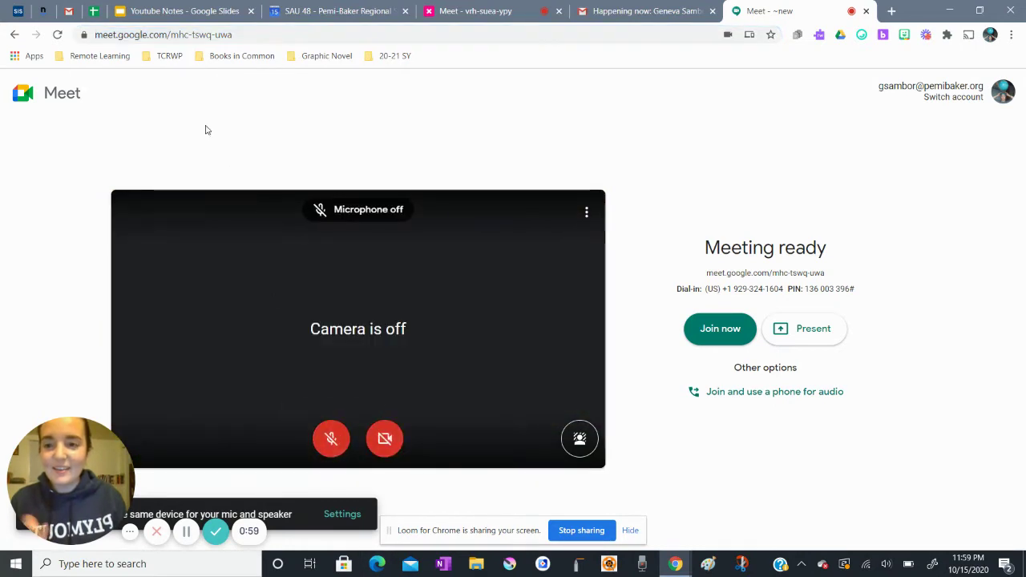
Step: Open the Google Meet home page in a separate browser tab and bring up its join or start a meeting dialog
{"action": "left_click", "coordinate": [170, 33]}
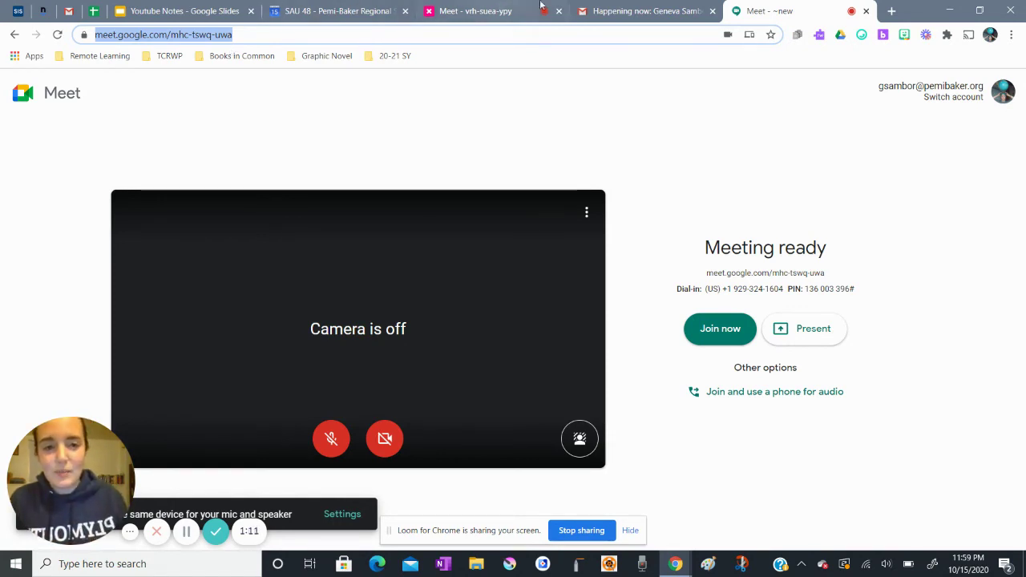
{"action": "left_click", "coordinate": [888, 9]}
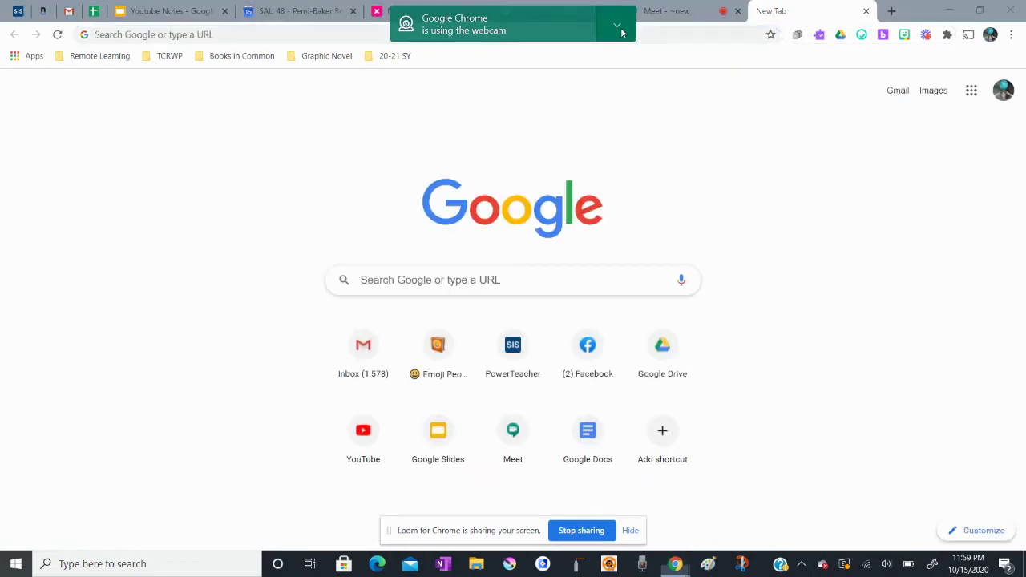
{"action": "left_click", "coordinate": [969, 93]}
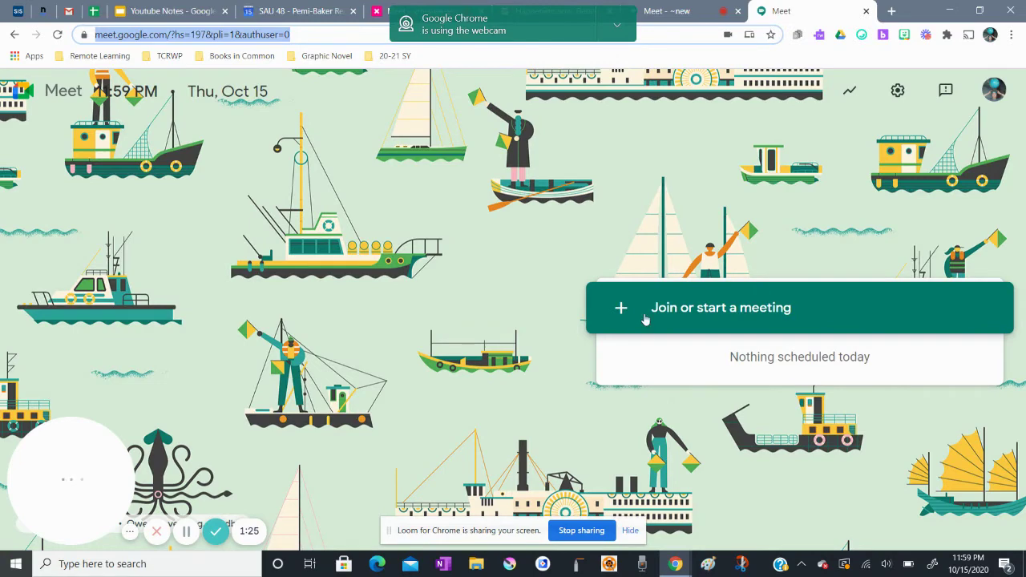
{"action": "left_click", "coordinate": [646, 319]}
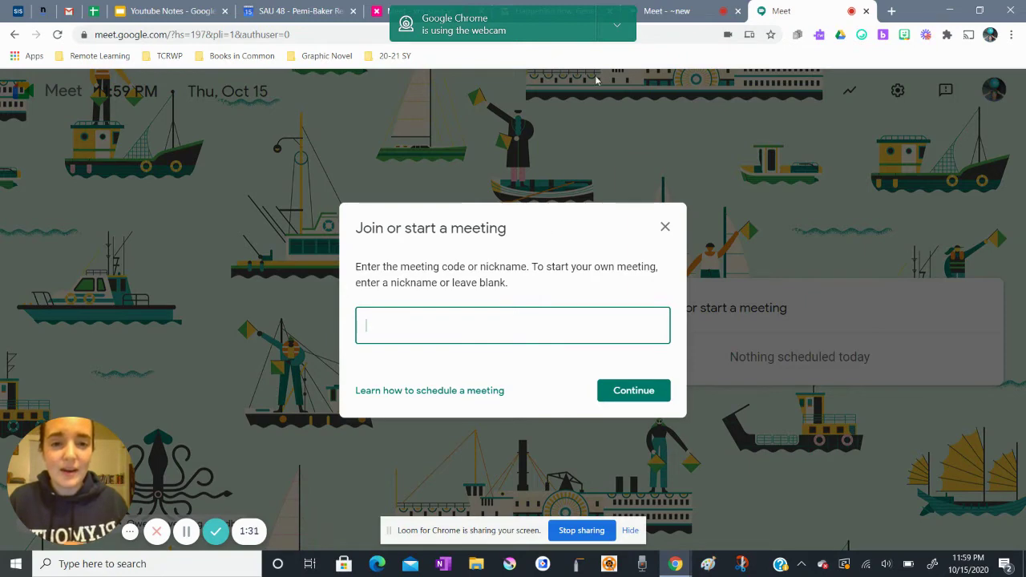
{"action": "left_click", "coordinate": [616, 30]}
{"action": "left_click", "coordinate": [581, 62]}
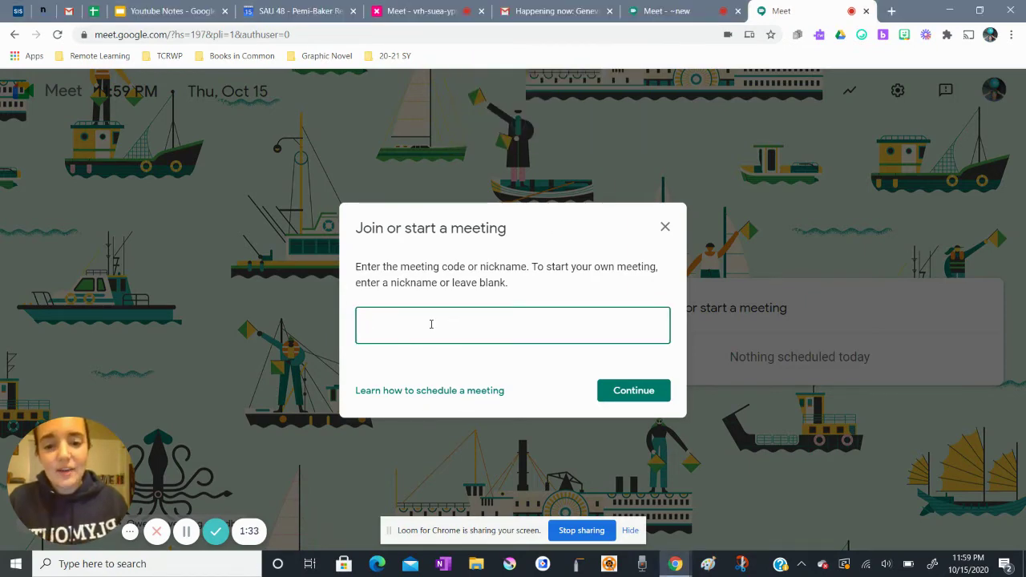
{"action": "key", "text": "Return"}
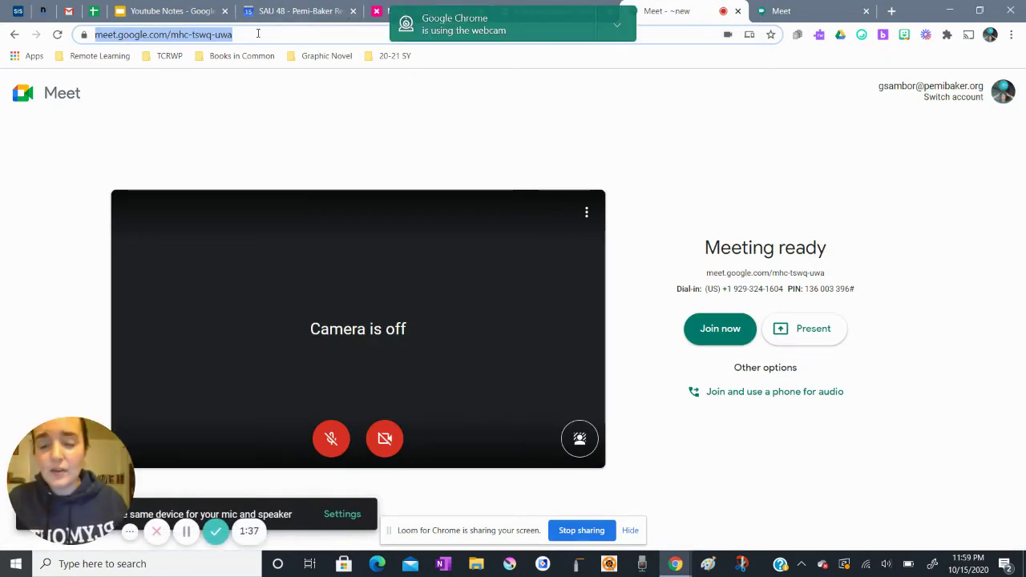
Step: Highlight the meeting code in the prepared meeting's web address, and close the extra Google Meet tab with its open dialog
{"action": "left_click", "coordinate": [325, 31]}
{"action": "left_click_drag", "start_coordinate": [325, 31], "coordinate": [201, 38]}
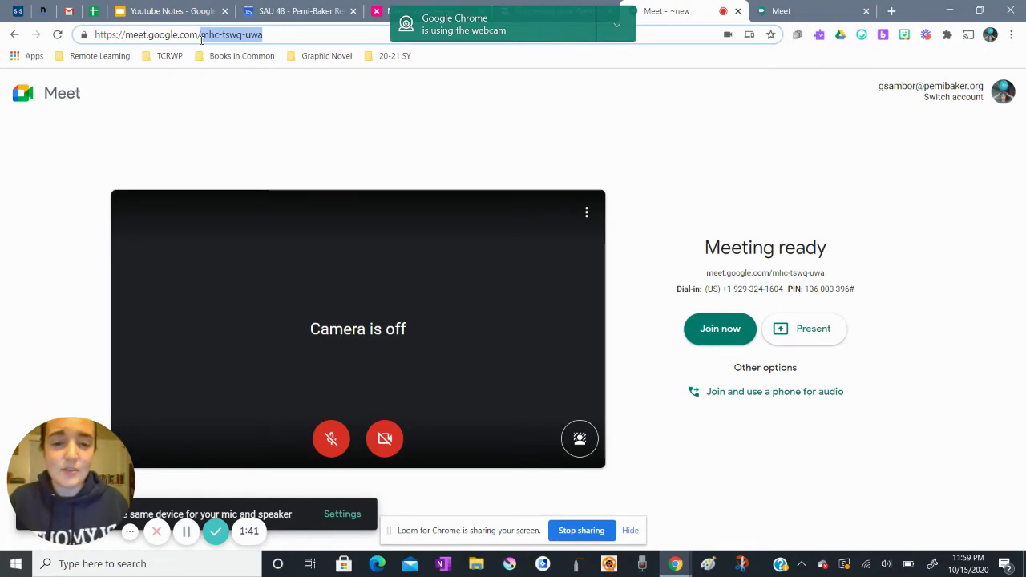
{"action": "left_click", "coordinate": [788, 8]}
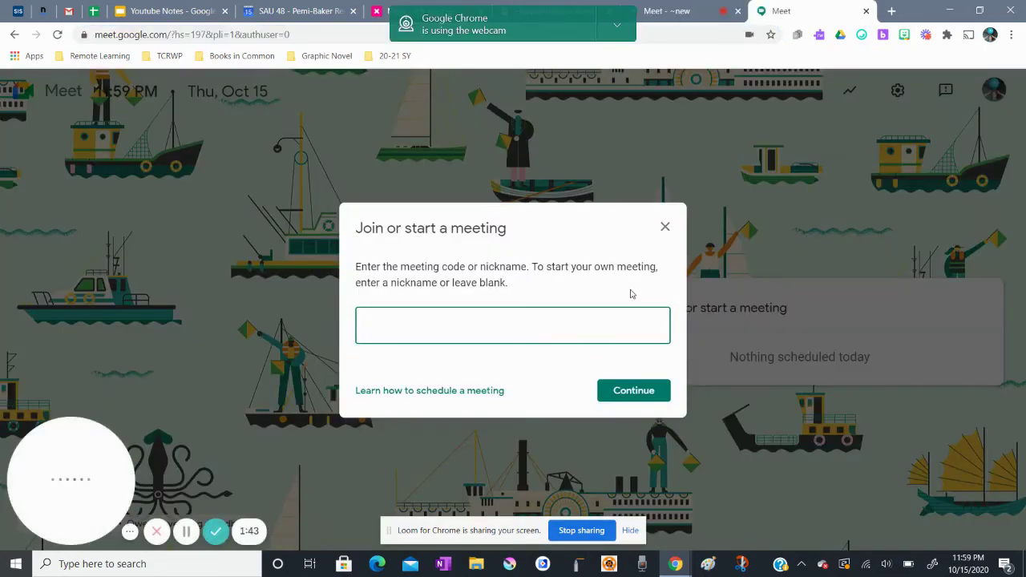
{"action": "left_click", "coordinate": [666, 227]}
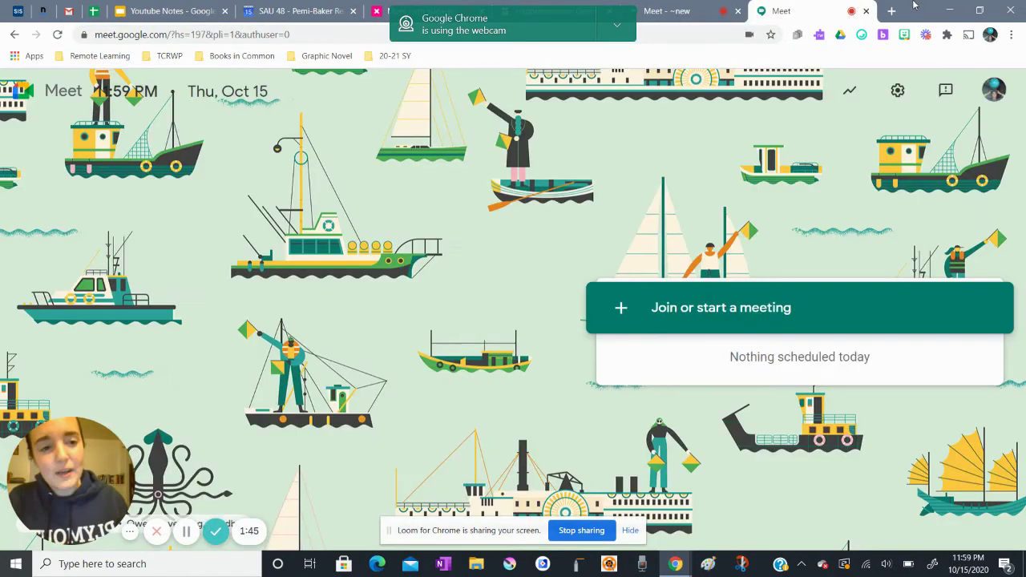
{"action": "left_click", "coordinate": [865, 11]}
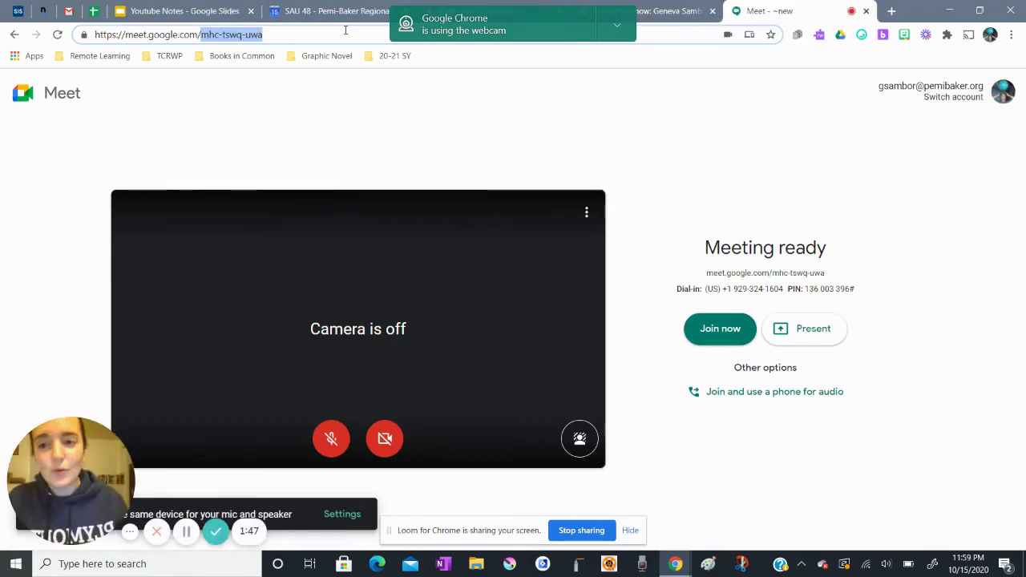
Step: Highlight the meeting link and the dial-in phone number in the Meeting ready details
{"action": "left_click", "coordinate": [320, 35]}
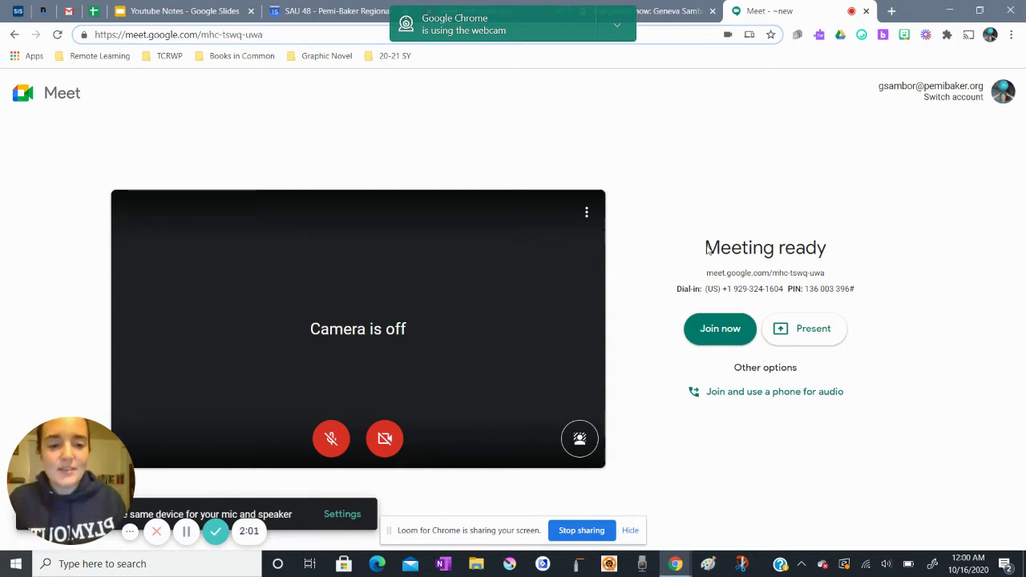
{"action": "left_click_drag", "start_coordinate": [706, 272], "coordinate": [830, 274]}
{"action": "left_click", "coordinate": [829, 273]}
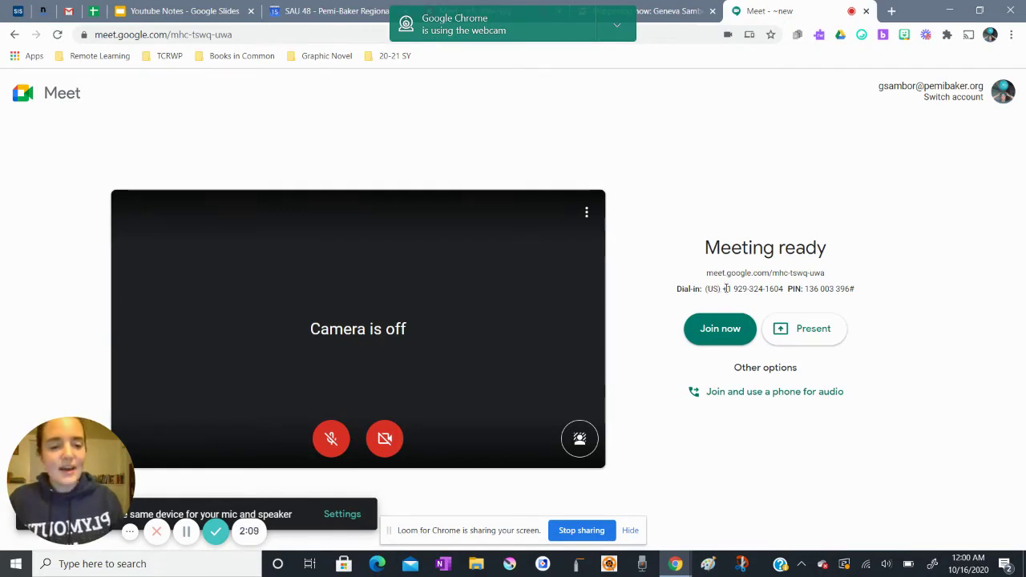
{"action": "left_click_drag", "start_coordinate": [722, 290], "coordinate": [783, 292]}
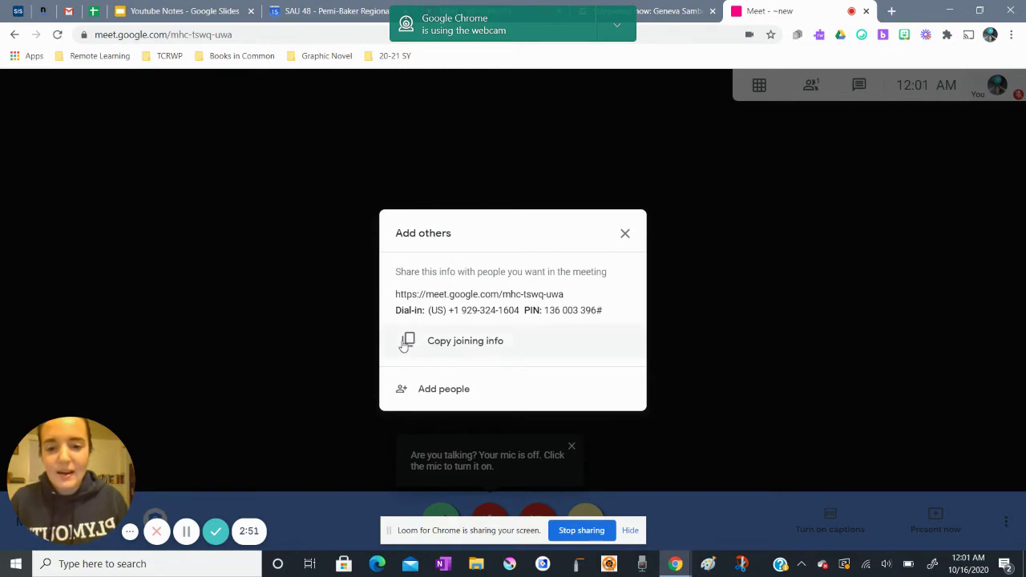
Step: Close the Add others dialog that shows the meeting's joining info
{"action": "mouse_move", "coordinate": [53, 448]}
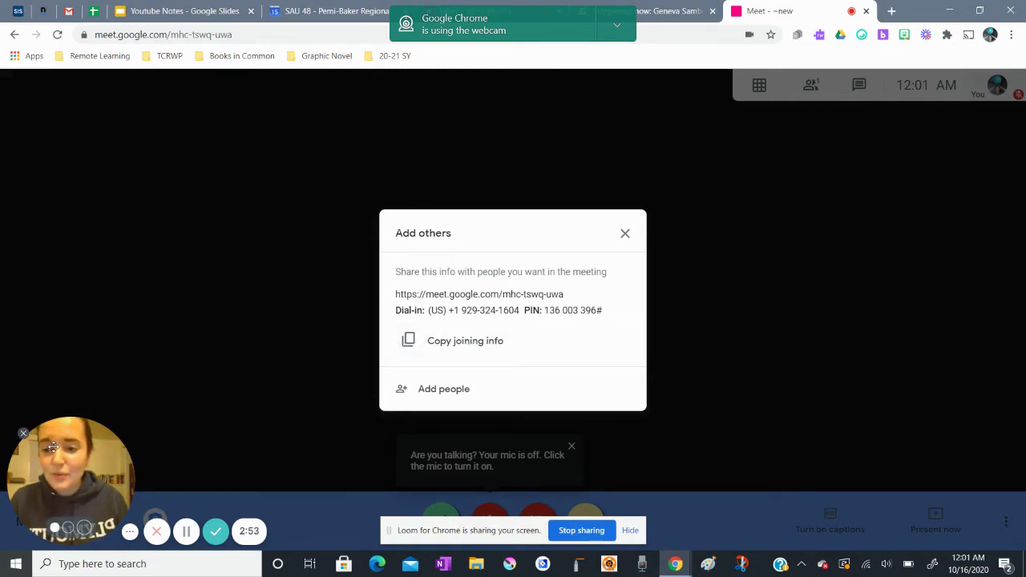
{"action": "left_click_drag", "start_coordinate": [53, 447], "coordinate": [56, 230]}
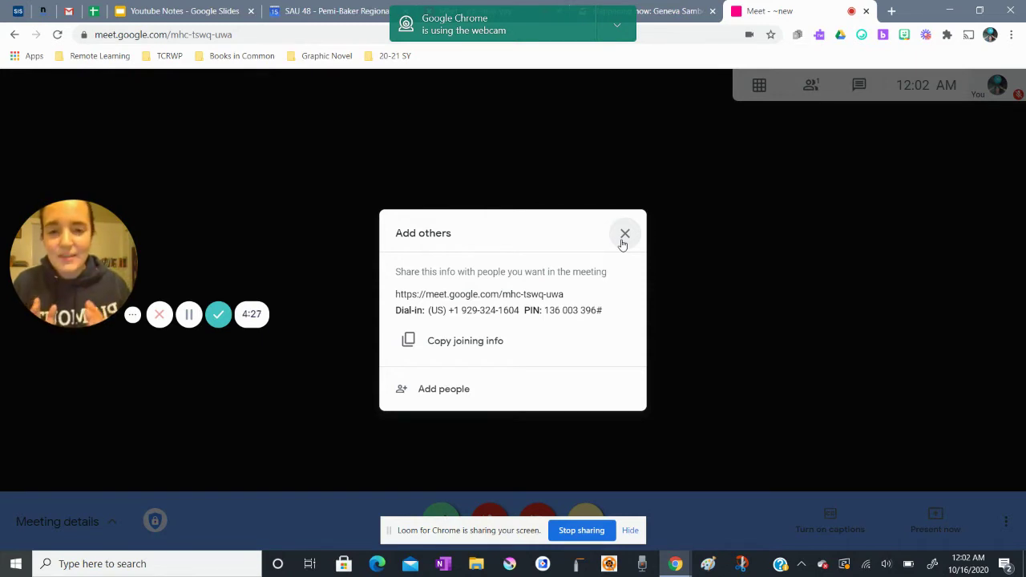
{"action": "left_click", "coordinate": [622, 240]}
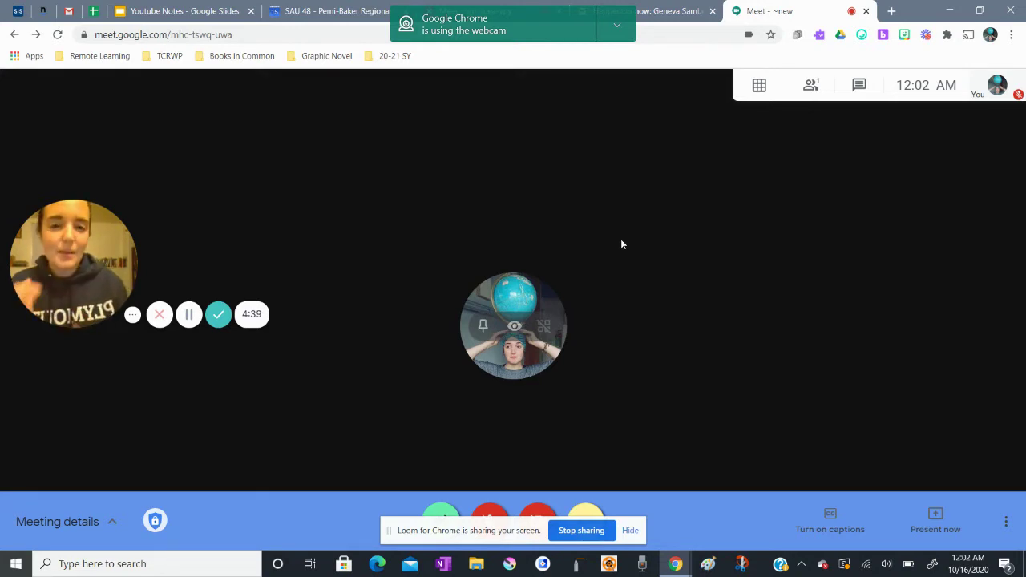
Step: Show the meeting's participant list and examine the Add people invitation form, closing the form without inviting anyone
{"action": "left_click", "coordinate": [820, 91]}
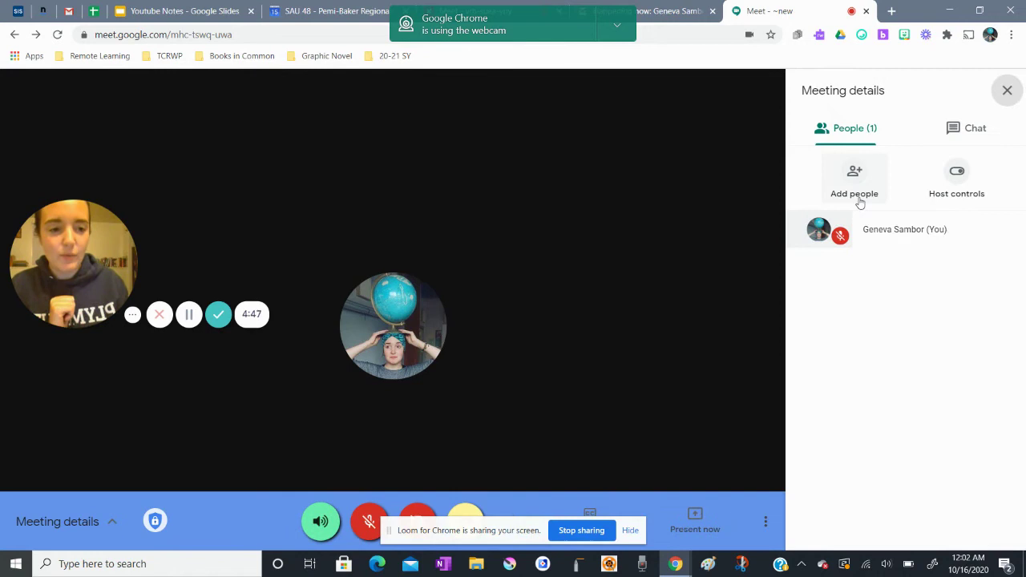
{"action": "left_click", "coordinate": [850, 190]}
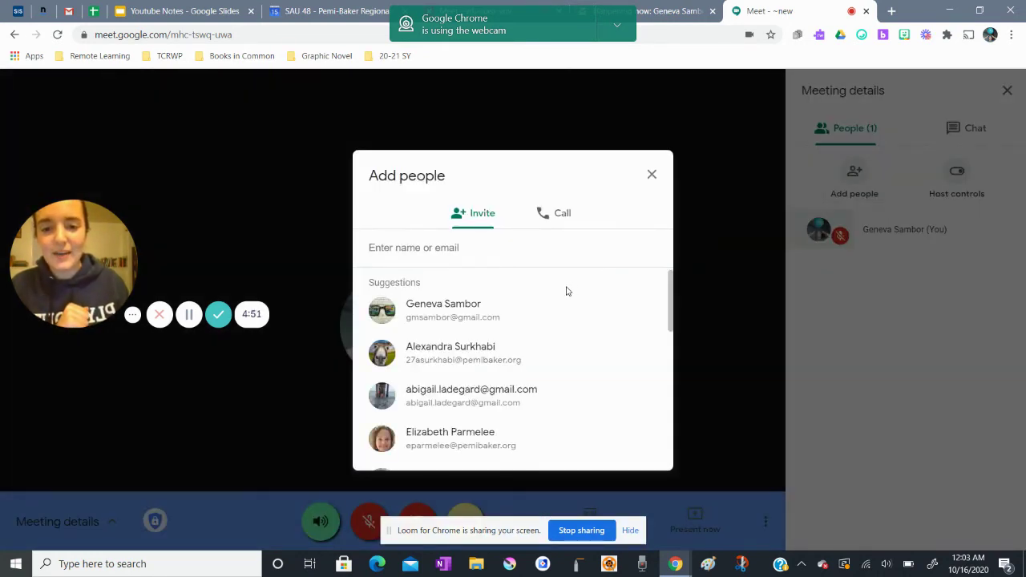
{"action": "left_click", "coordinate": [442, 242]}
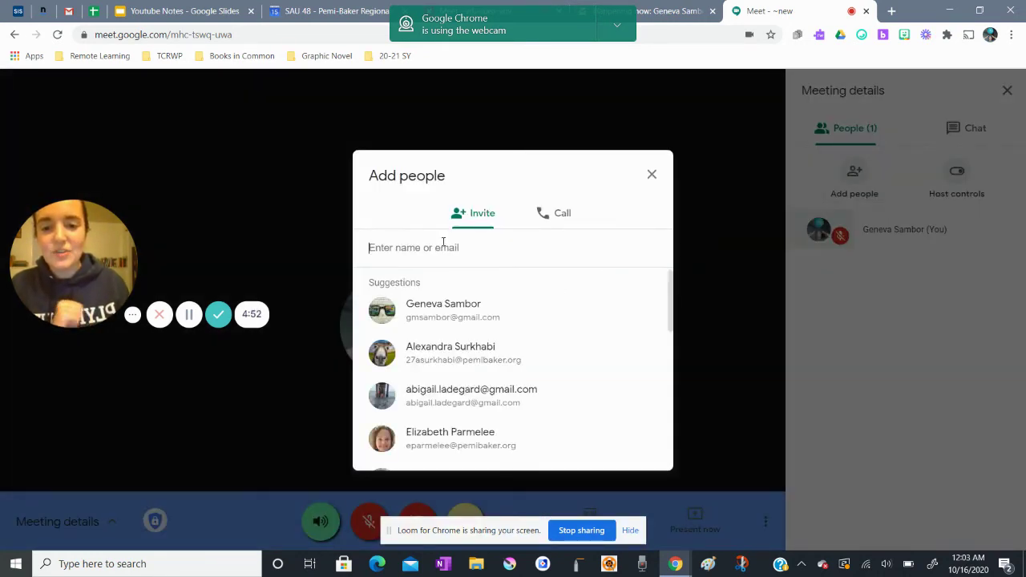
{"action": "left_click", "coordinate": [652, 174]}
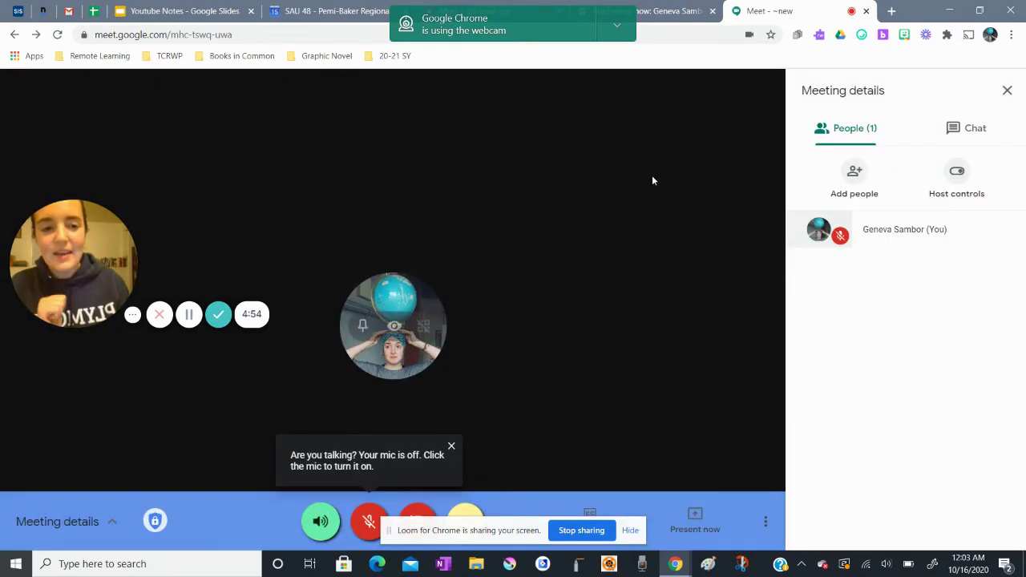
Step: Send an email invitation to the meeting to the first suggested contact in the Add people form
{"action": "left_click", "coordinate": [838, 181]}
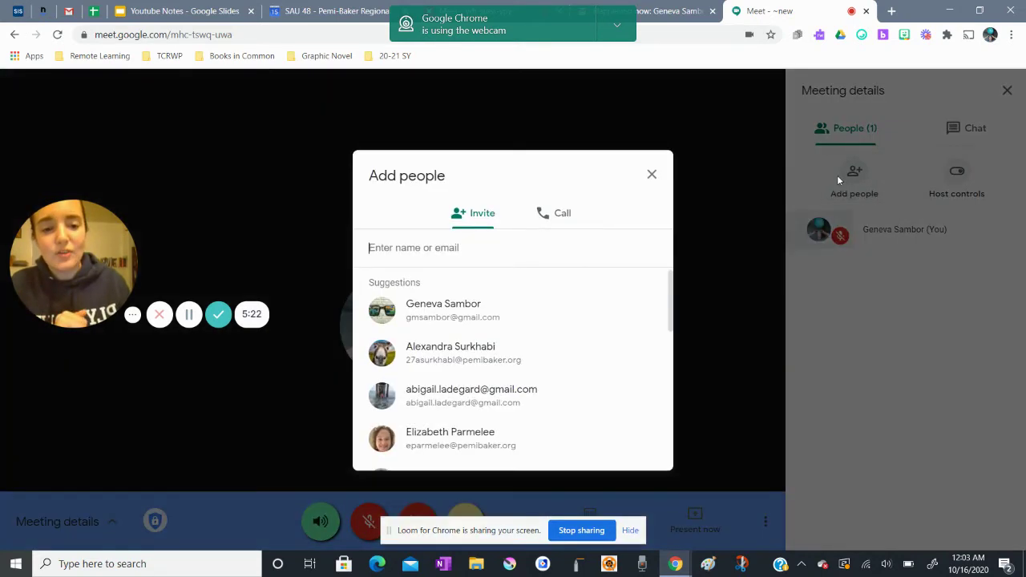
{"action": "left_click", "coordinate": [443, 315]}
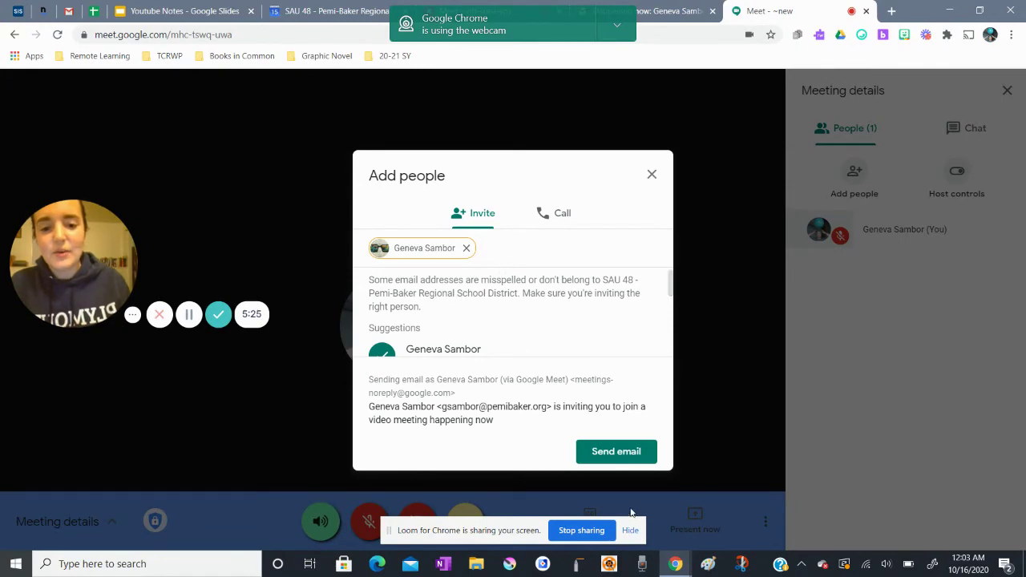
{"action": "left_click", "coordinate": [602, 452]}
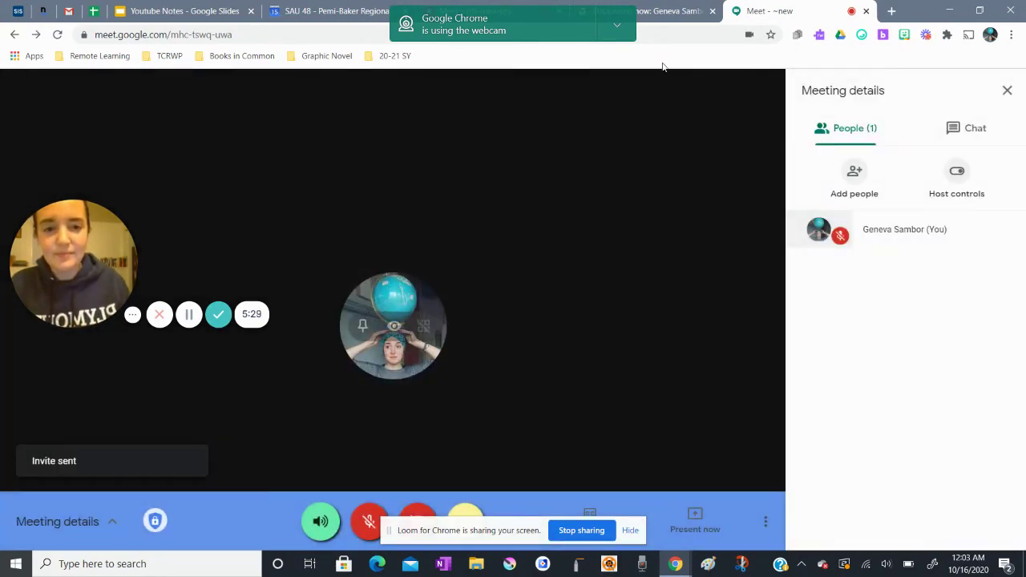
Step: Switch to the Gmail inbox and open the newly received Google Meet invitation email
{"action": "left_click", "coordinate": [652, 10]}
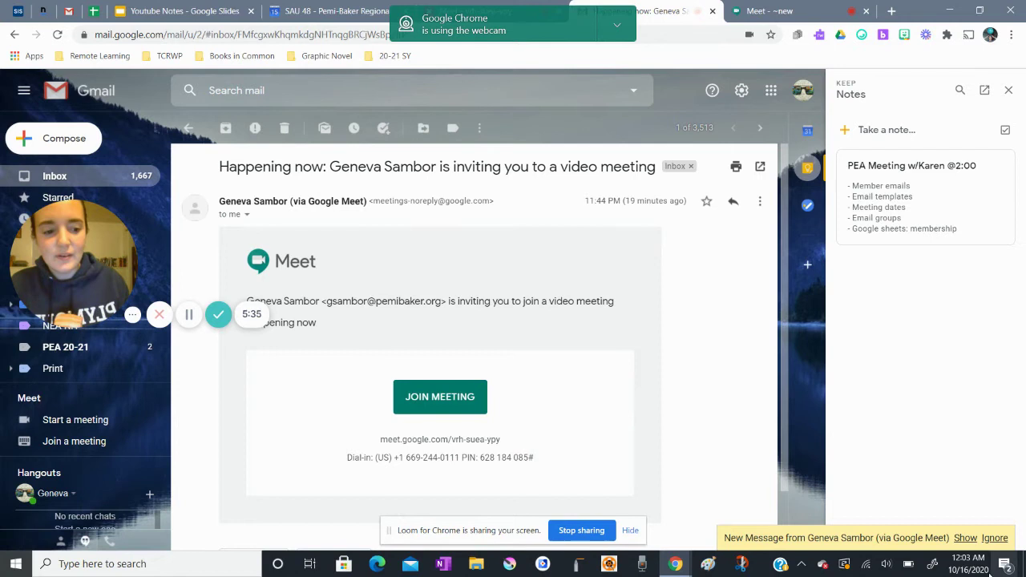
{"action": "left_click", "coordinate": [966, 538]}
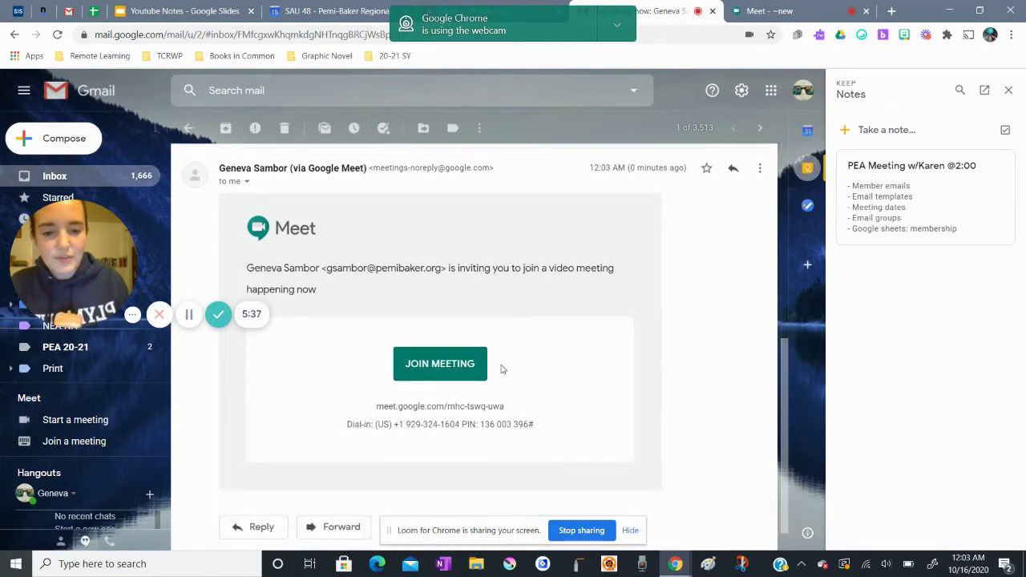
Step: Open the meeting's join page from the invitation email, and highlight the dial-in number and PIN in that email
{"action": "left_click", "coordinate": [440, 364]}
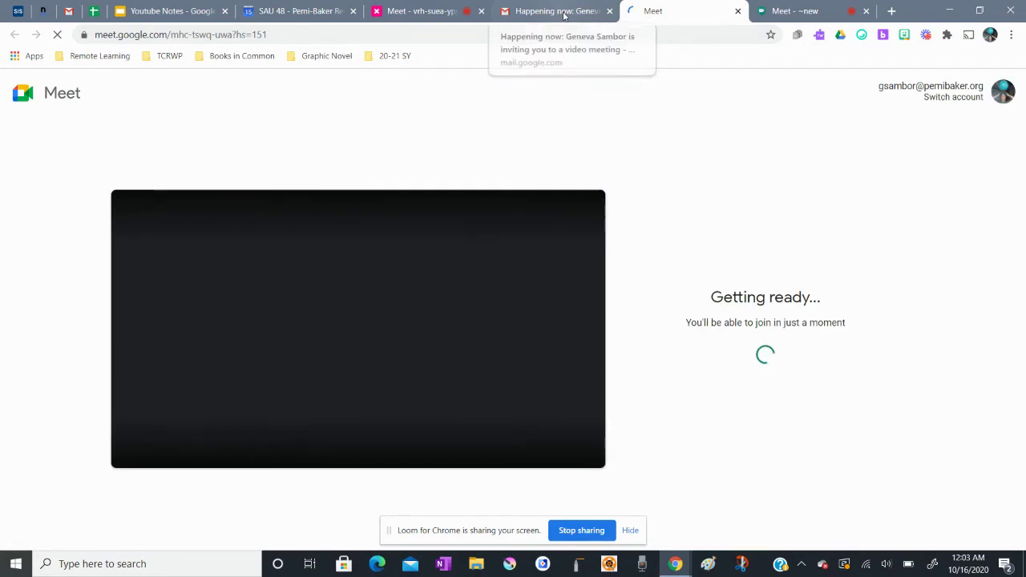
{"action": "left_click", "coordinate": [563, 15]}
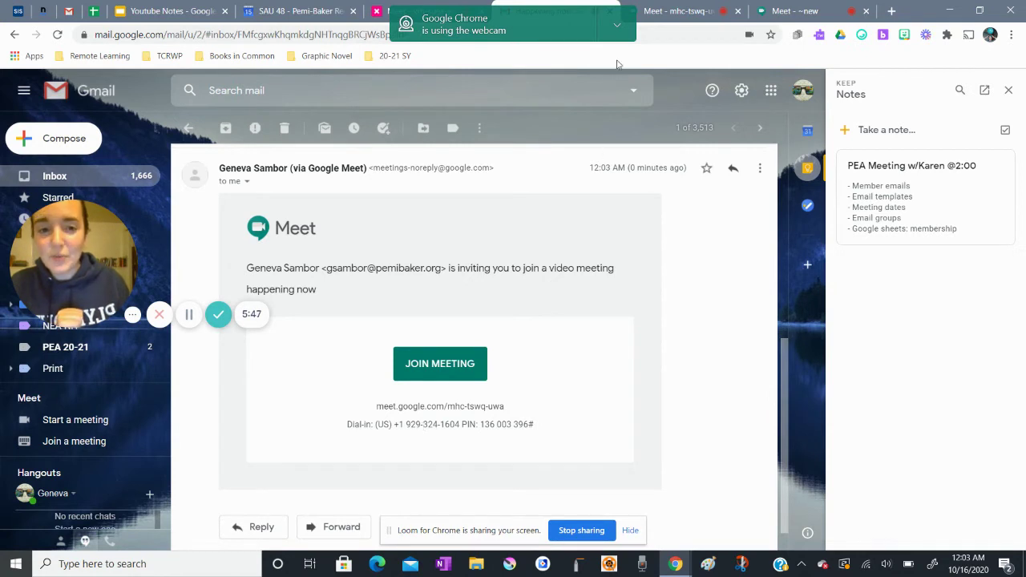
{"action": "left_click", "coordinate": [616, 24]}
{"action": "left_click", "coordinate": [496, 53]}
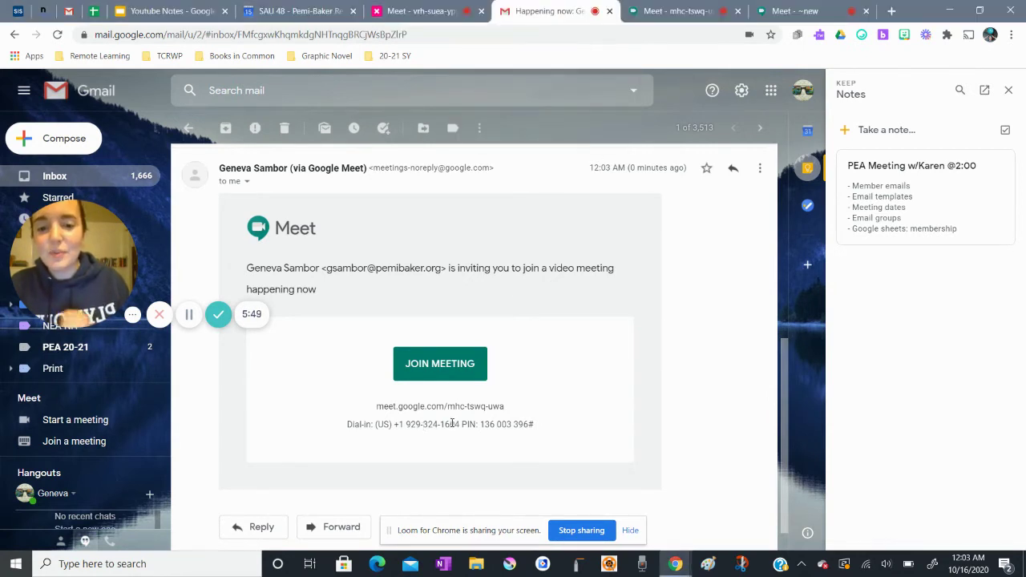
{"action": "left_click_drag", "start_coordinate": [460, 424], "coordinate": [399, 425]}
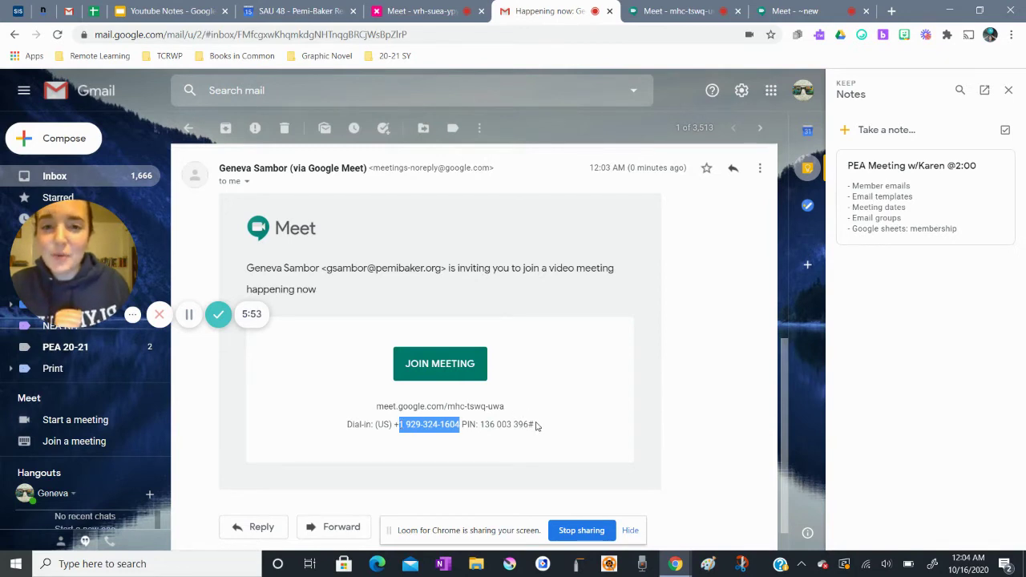
{"action": "left_click_drag", "start_coordinate": [536, 425], "coordinate": [481, 426]}
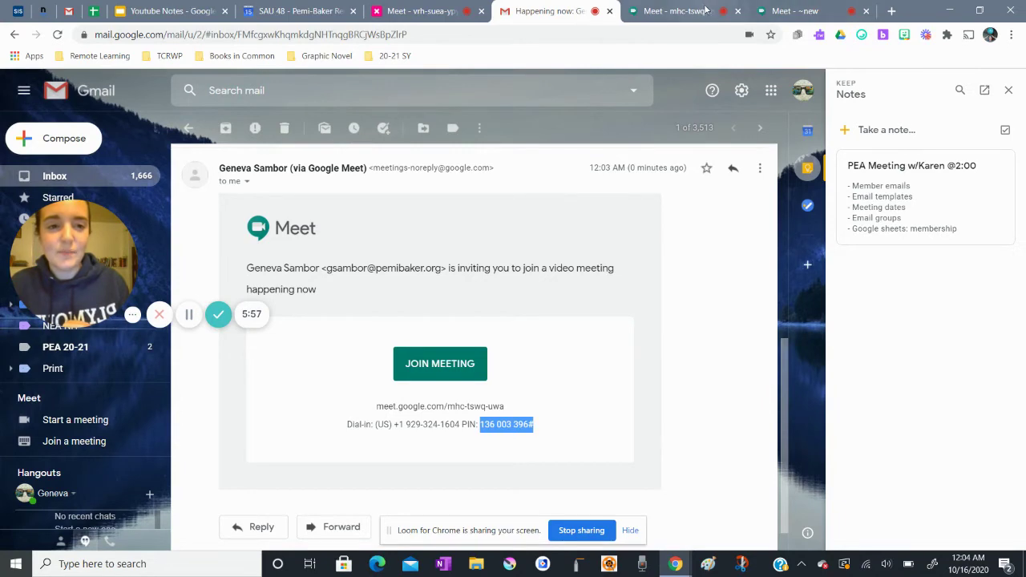
Step: Join the invited meeting as a second participant with the camera and microphone turned off
{"action": "key", "text": "ctrl+Tab"}
{"action": "key", "text": "ctrl+Tab"}
{"action": "key", "text": "ctrl+shift+Tab"}
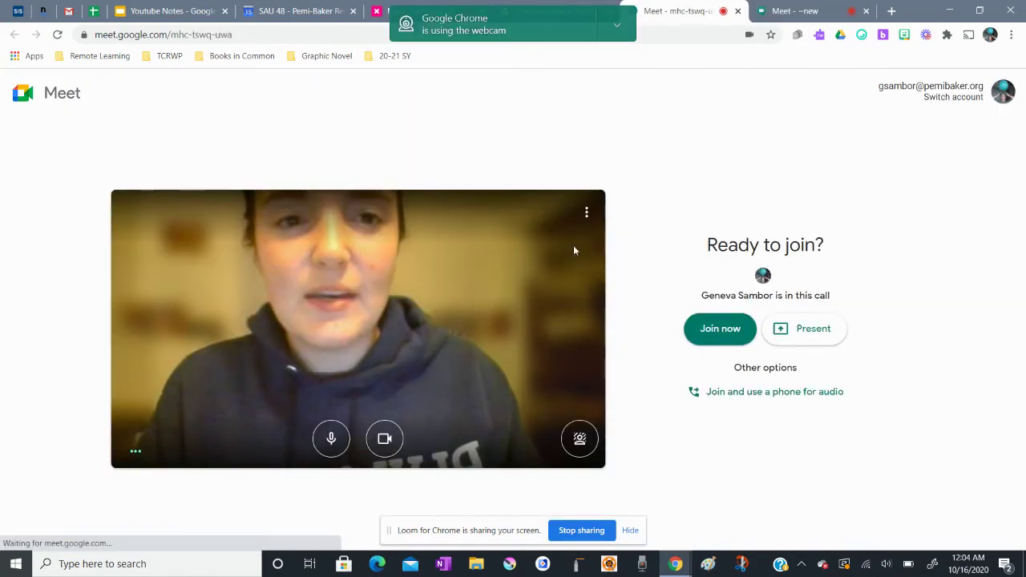
{"action": "left_click", "coordinate": [384, 438]}
{"action": "left_click", "coordinate": [331, 438]}
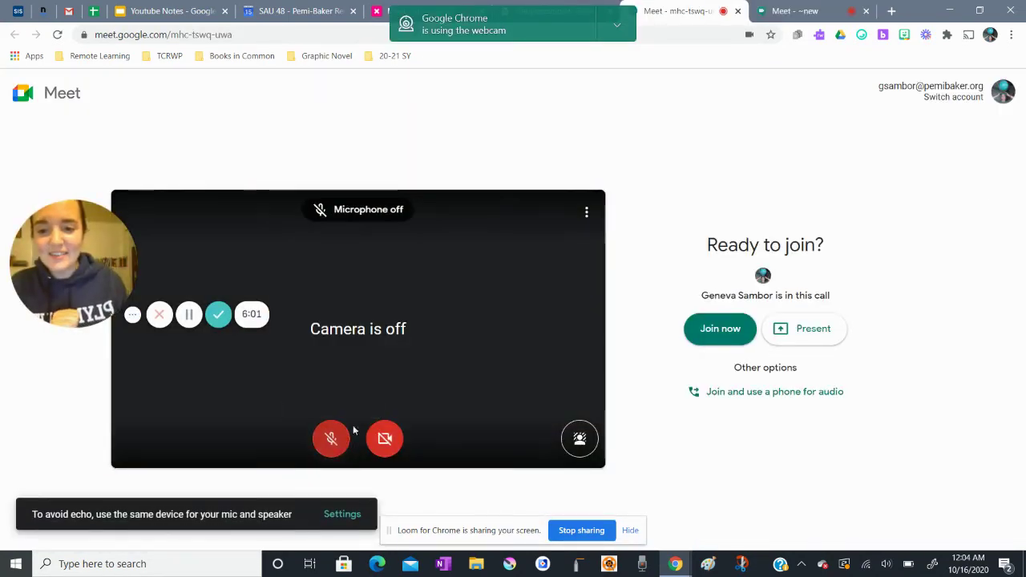
{"action": "left_click", "coordinate": [721, 330]}
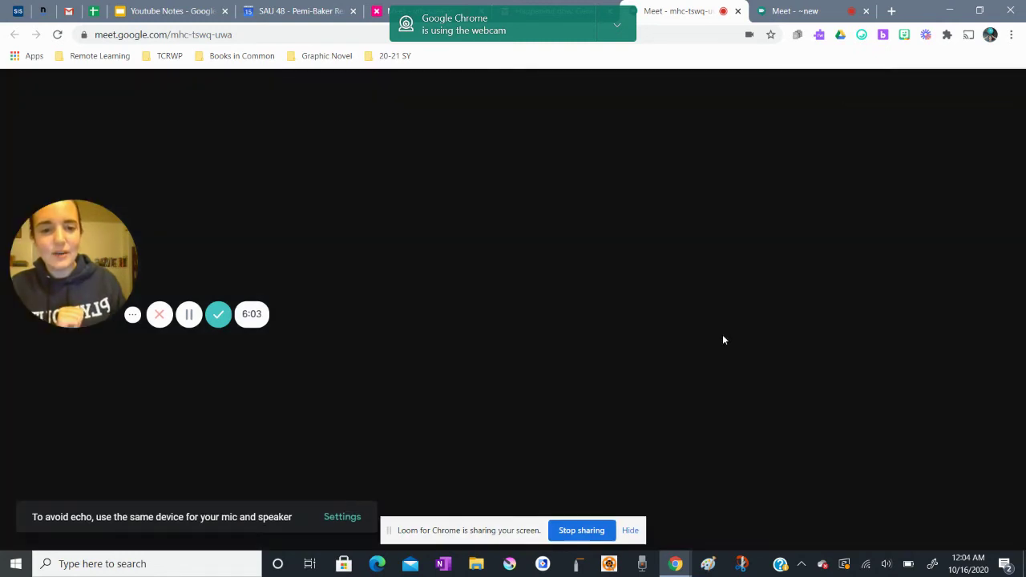
{"action": "left_click", "coordinate": [624, 32]}
{"action": "left_click", "coordinate": [572, 59]}
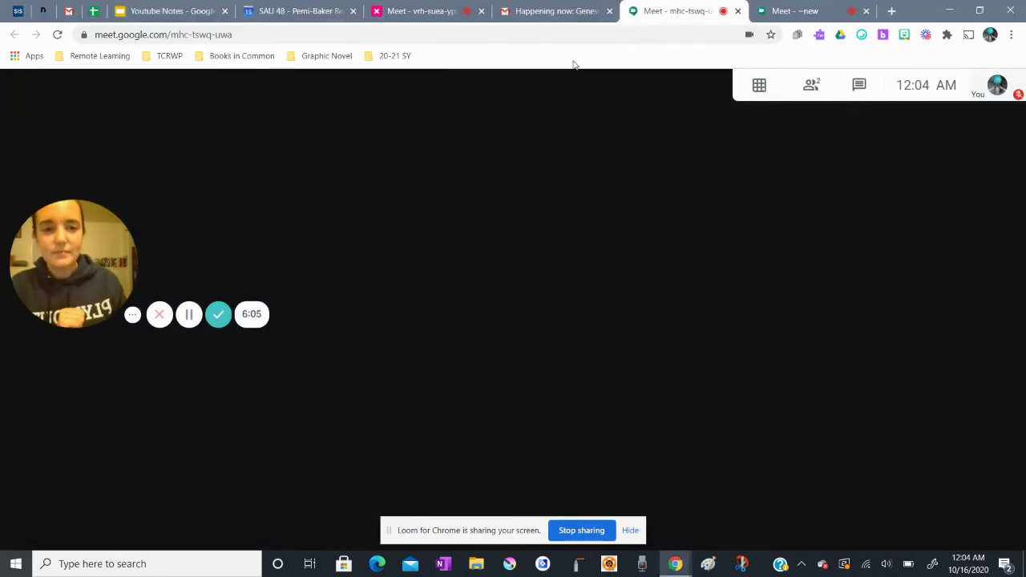
Step: In the host's meeting, expand the second participant's controls and open the prompt for removing them from the call
{"action": "left_click", "coordinate": [689, 8]}
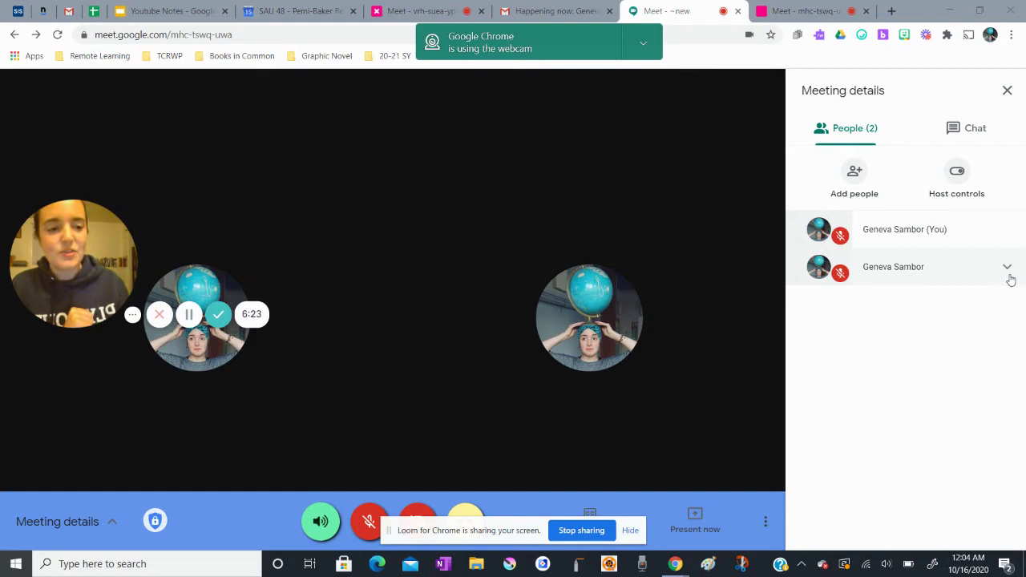
{"action": "mouse_move", "coordinate": [603, 331]}
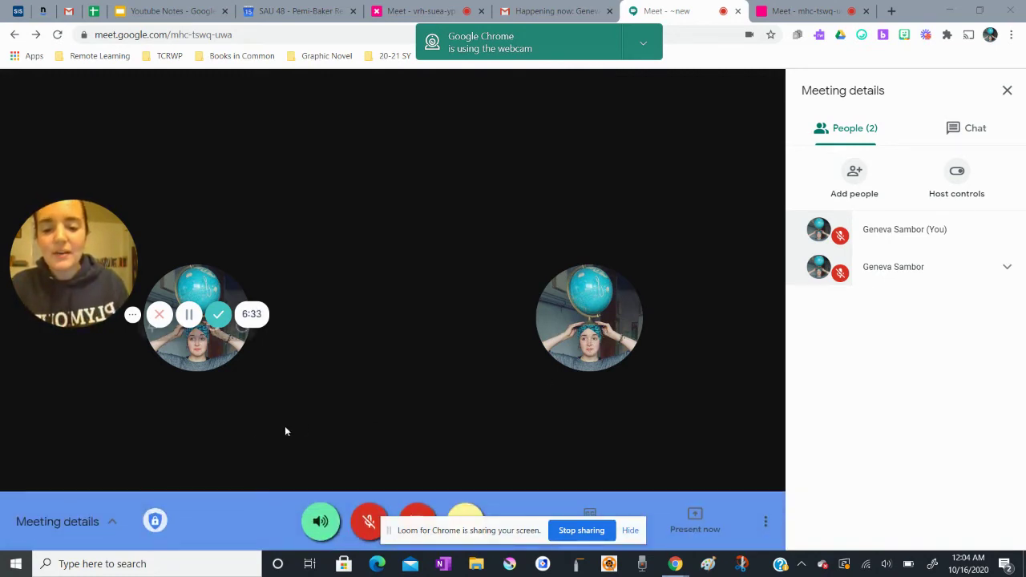
{"action": "left_click", "coordinate": [630, 531]}
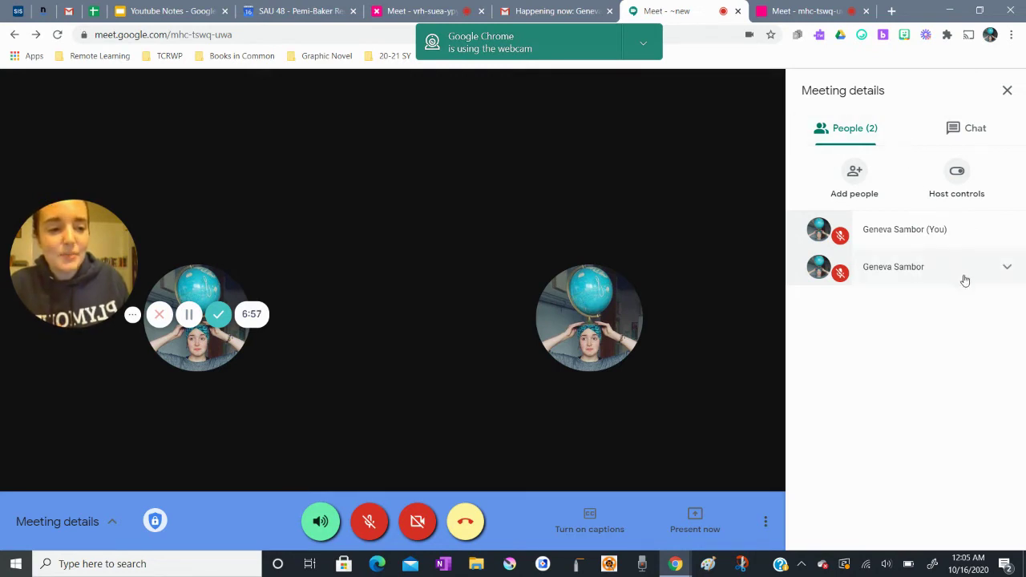
{"action": "left_click", "coordinate": [1007, 269]}
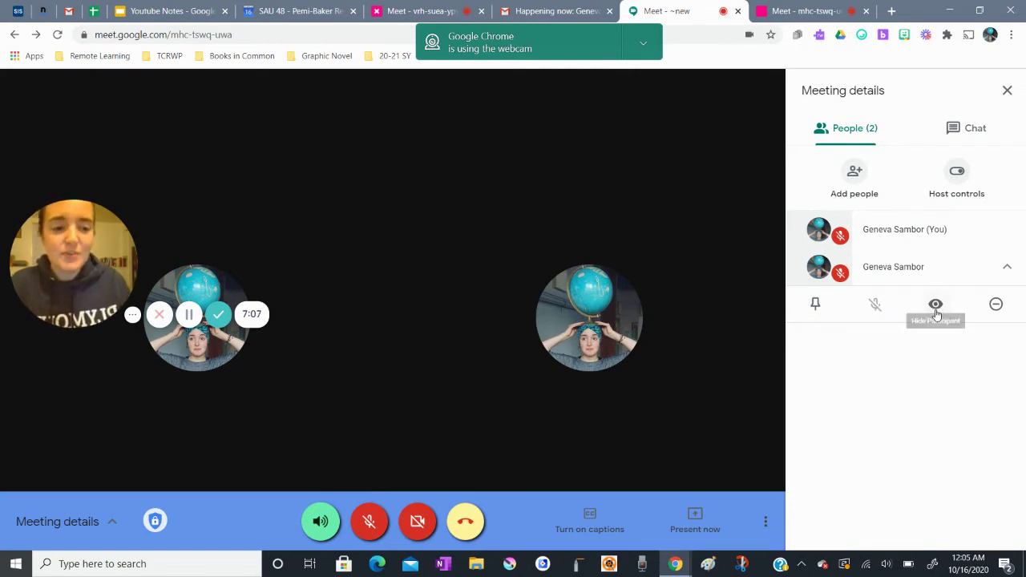
{"action": "left_click", "coordinate": [997, 304]}
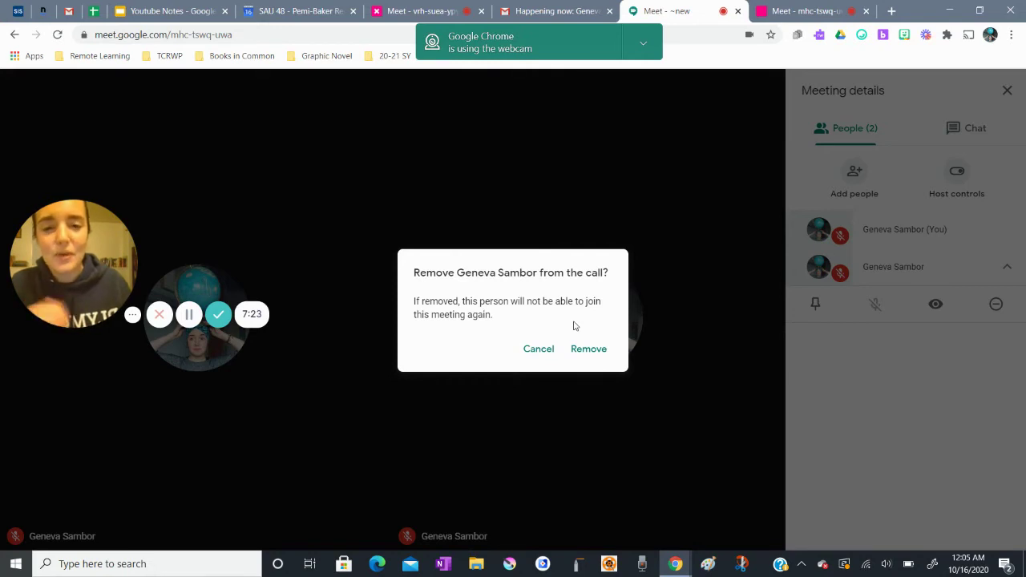
{"action": "left_click", "coordinate": [643, 43]}
{"action": "left_click", "coordinate": [590, 82]}
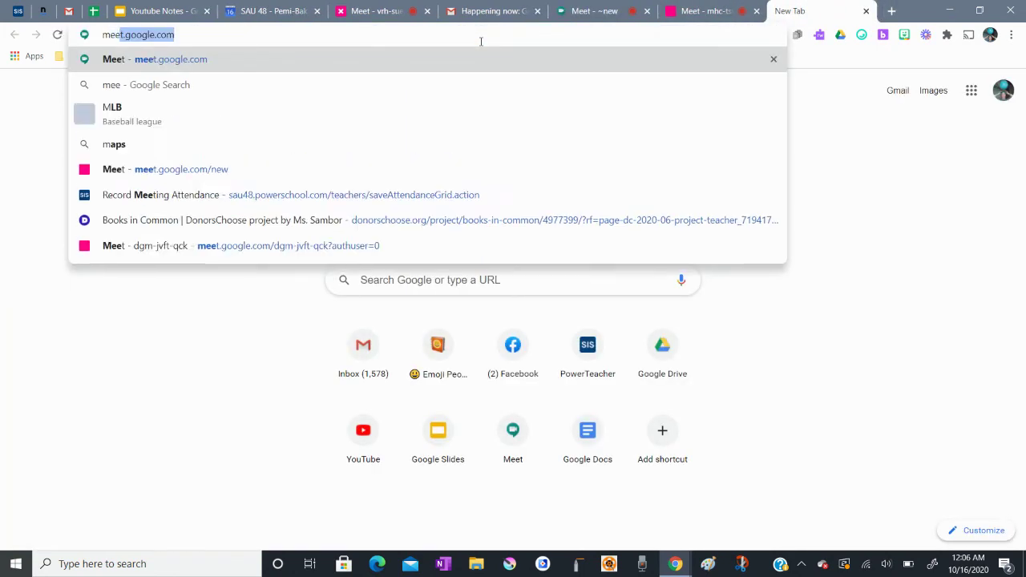
Step: Start another meeting at meet.google.com/new in a new tab and turn off its camera and microphone
{"action": "key", "text": "Right"}
{"action": "type", "text": "/new"}
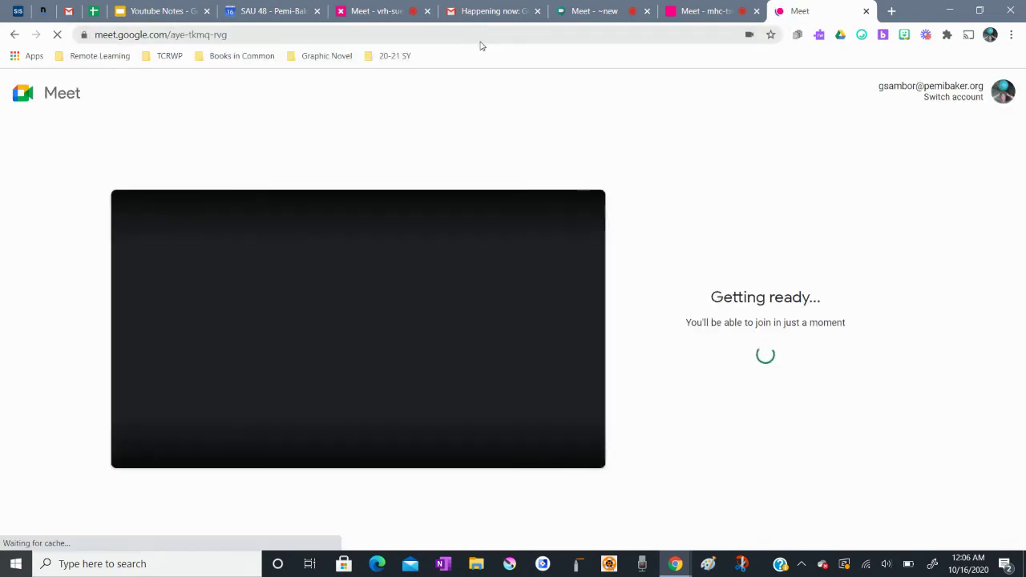
{"action": "left_click", "coordinate": [620, 26]}
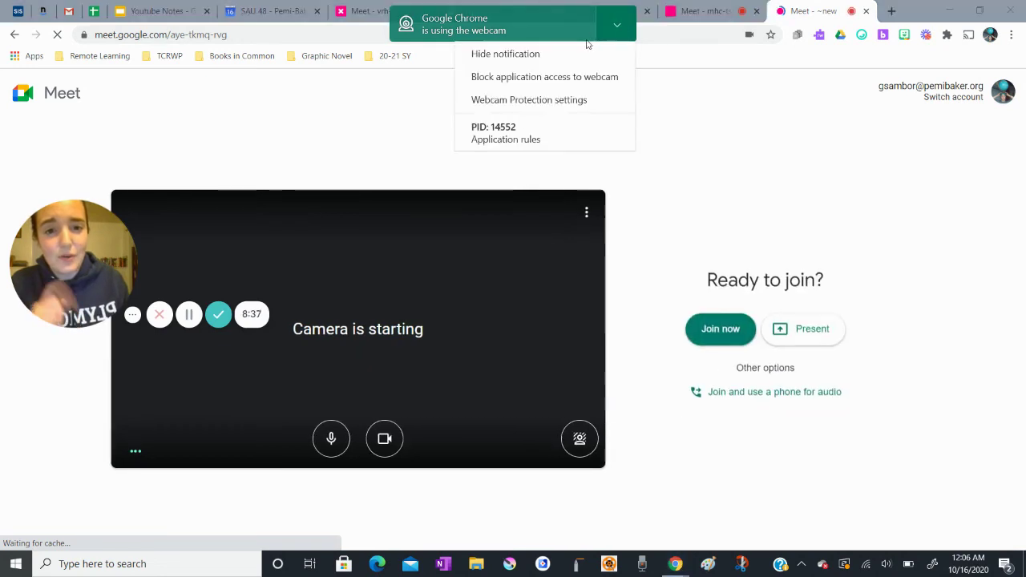
{"action": "left_click", "coordinate": [561, 54]}
{"action": "left_click", "coordinate": [383, 439]}
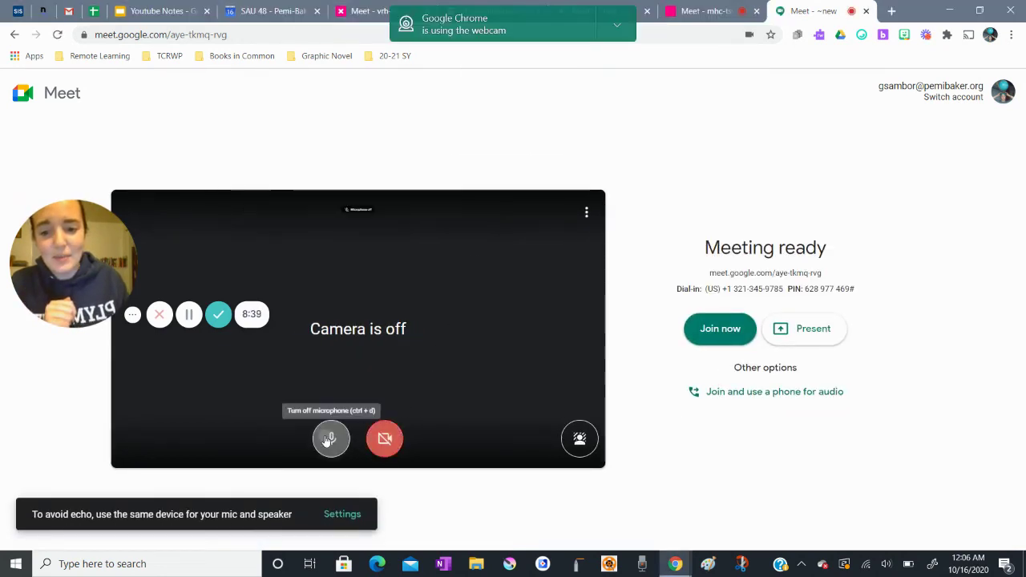
{"action": "left_click", "coordinate": [331, 438]}
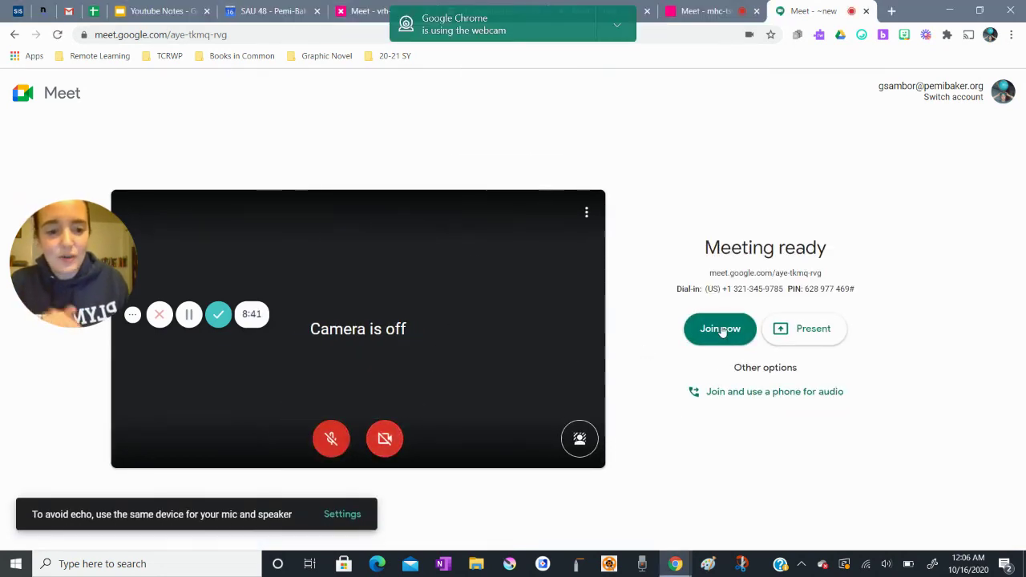
Step: Close the additional meeting's tab without joining and return to the host's meeting
{"action": "left_click", "coordinate": [619, 35]}
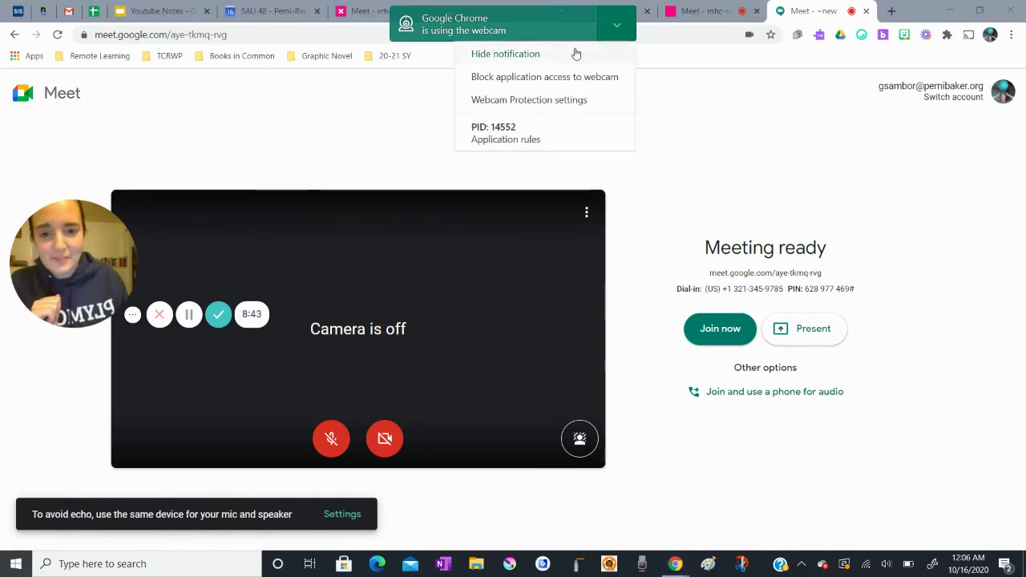
{"action": "left_click", "coordinate": [577, 51]}
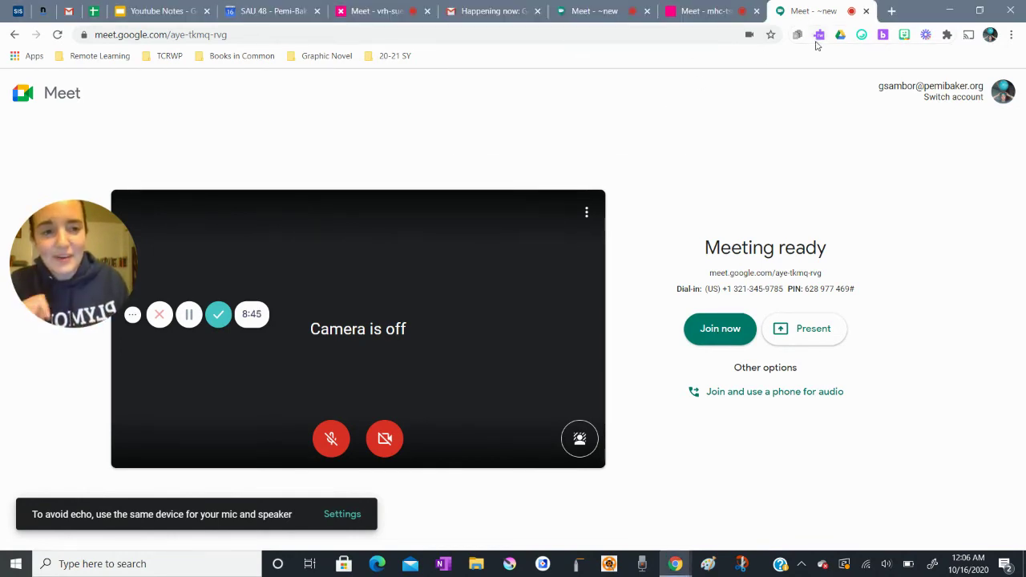
{"action": "left_click", "coordinate": [866, 11]}
{"action": "left_click", "coordinate": [864, 12]}
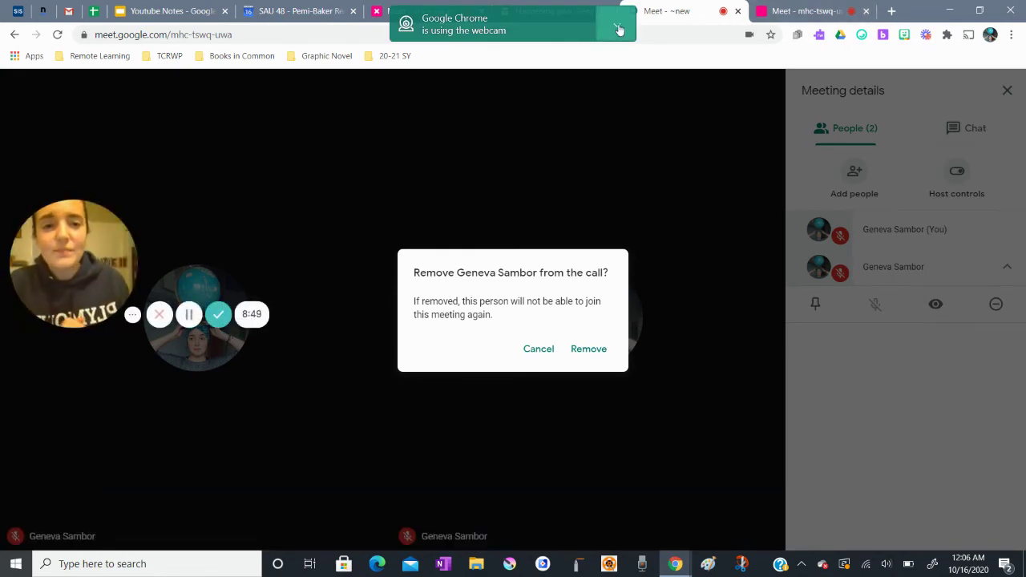
{"action": "left_click", "coordinate": [616, 24]}
{"action": "left_click", "coordinate": [580, 54]}
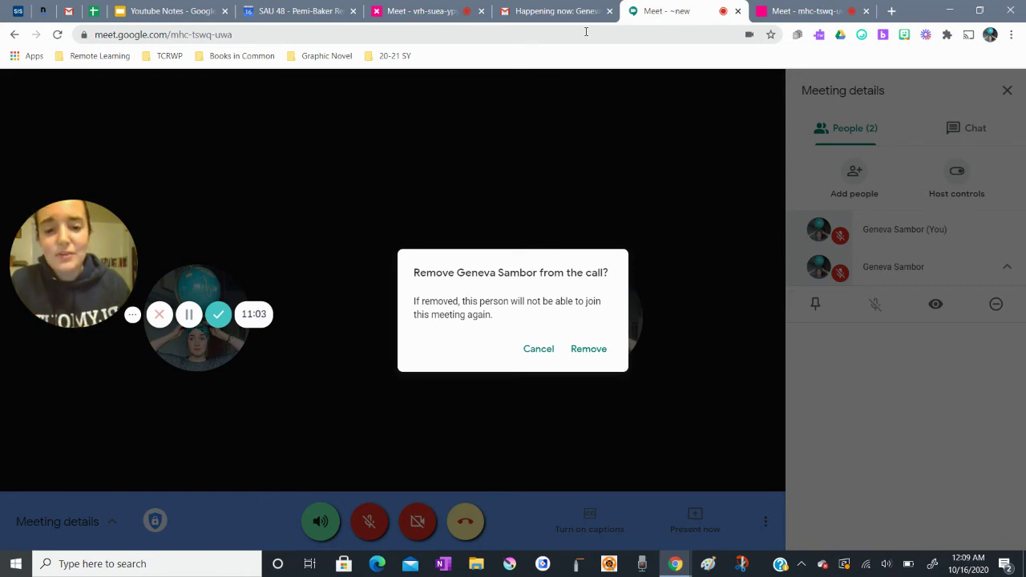
Step: Cancel the participant removal prompt and examine the meeting link and dial-in number in the meeting's joining info
{"action": "left_click", "coordinate": [529, 354]}
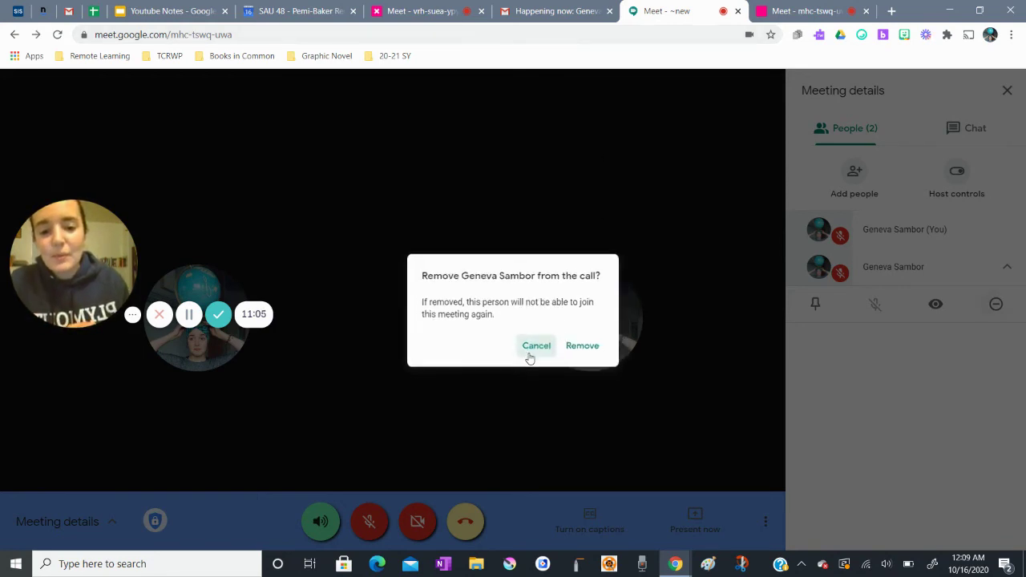
{"action": "left_click", "coordinate": [55, 522]}
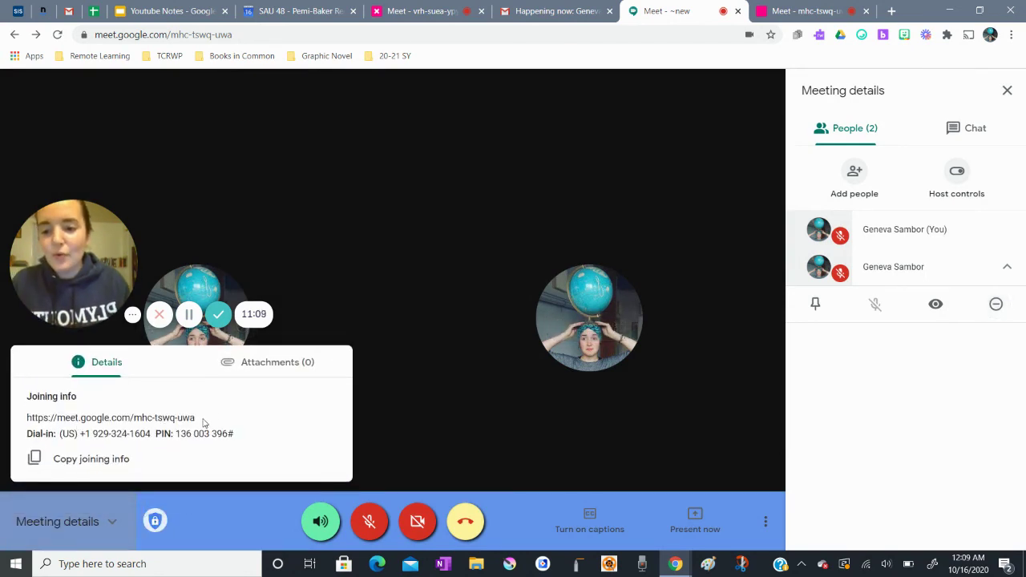
{"action": "left_click_drag", "start_coordinate": [203, 423], "coordinate": [57, 419]}
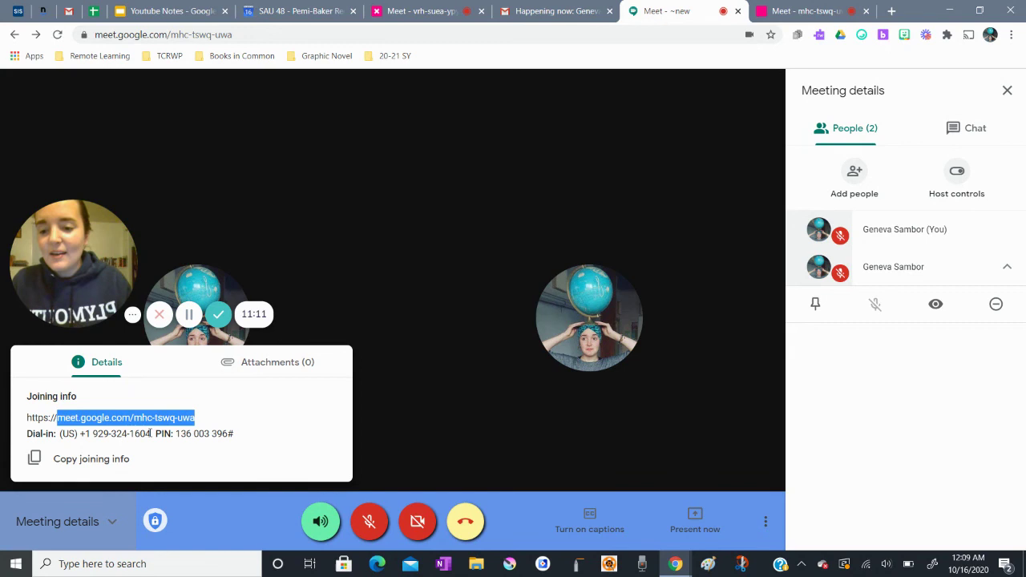
{"action": "left_click_drag", "start_coordinate": [152, 433], "coordinate": [59, 434]}
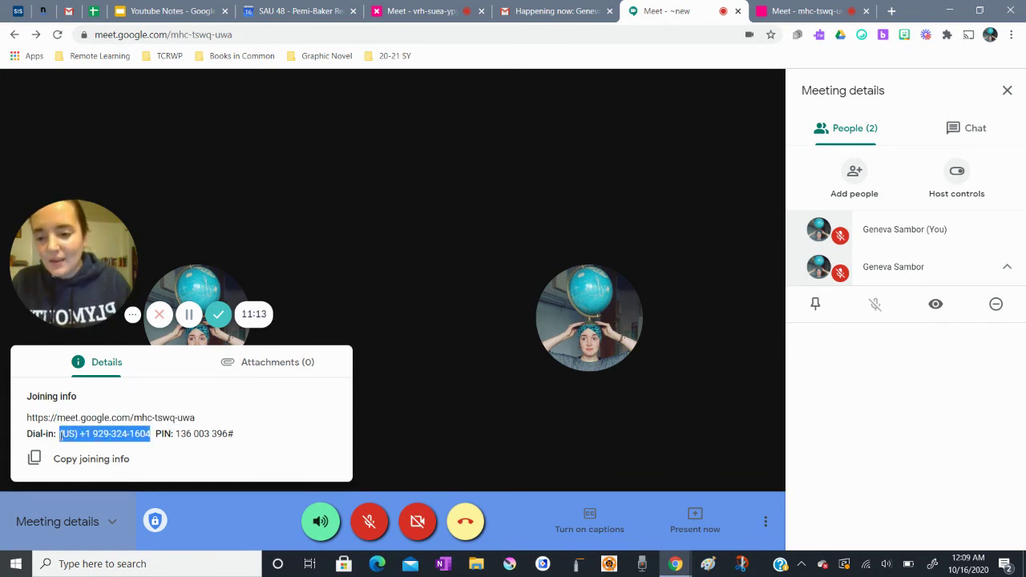
{"action": "left_click", "coordinate": [124, 436]}
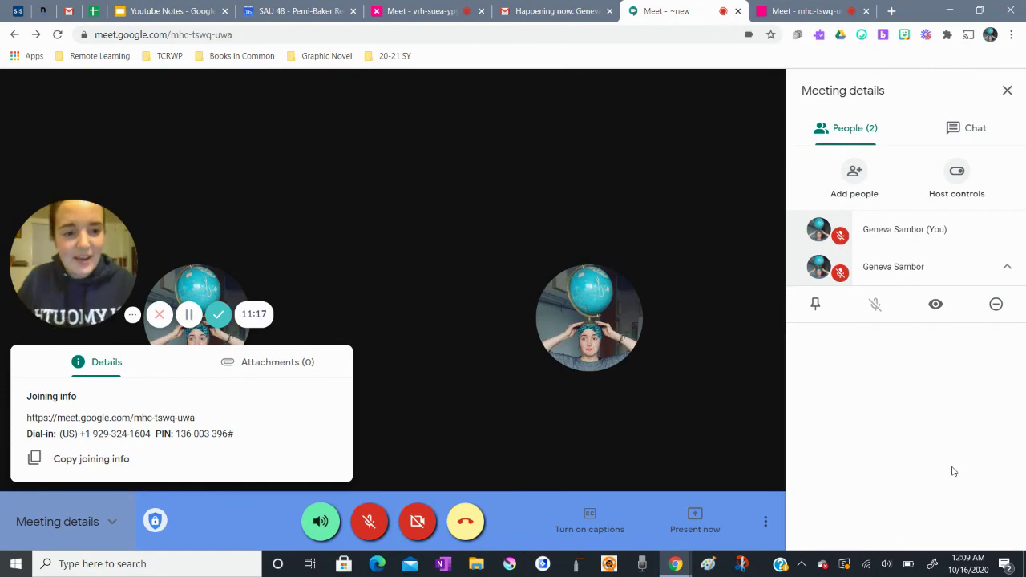
Step: Remove the second participant from the call and close the tab they joined from
{"action": "left_click", "coordinate": [1004, 312]}
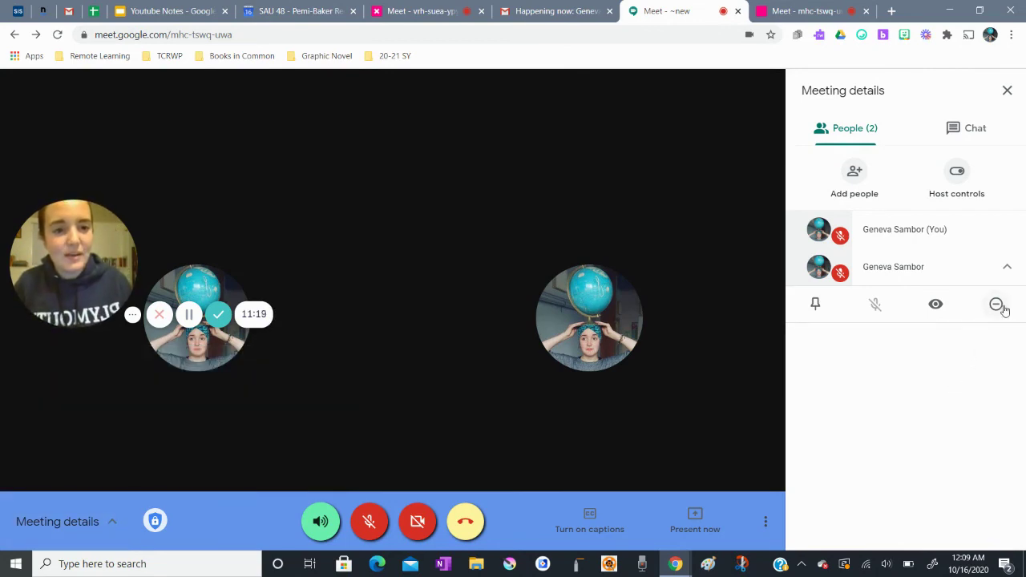
{"action": "left_click", "coordinate": [995, 304]}
{"action": "left_click", "coordinate": [609, 345]}
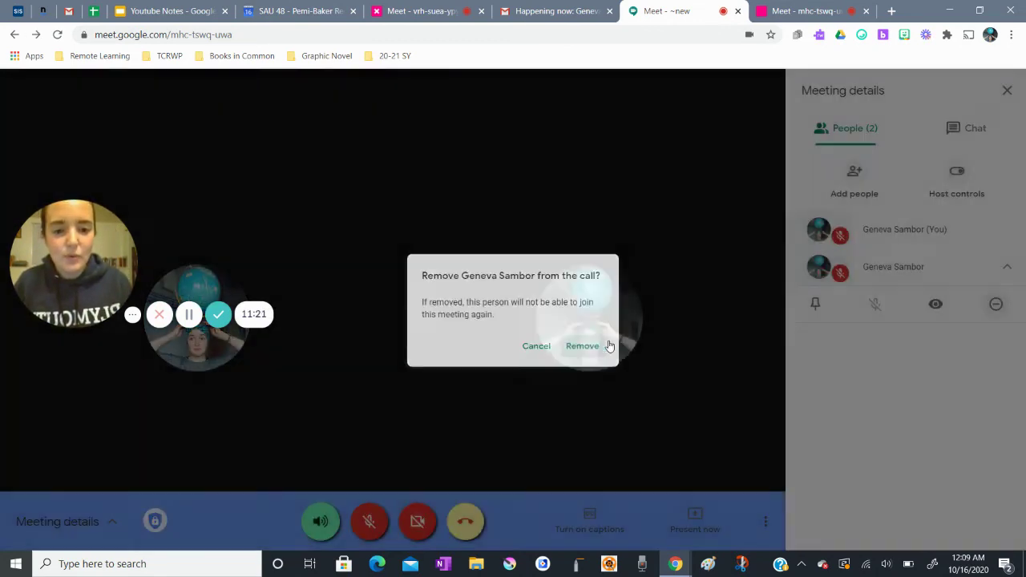
{"action": "left_click", "coordinate": [866, 11]}
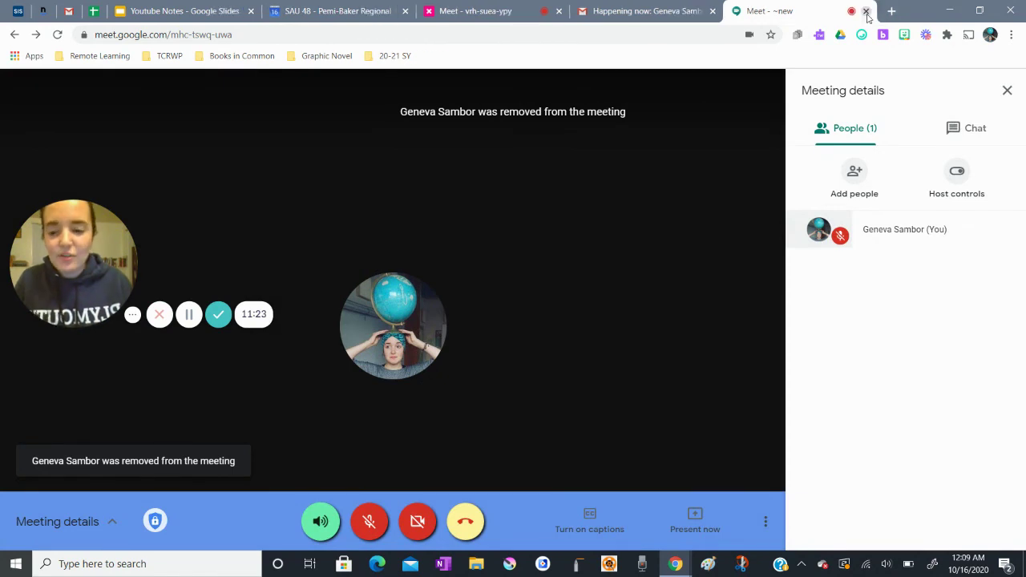
Step: Turn off the host meeting's speaker sound and show its joining info with the dial-in details
{"action": "left_click", "coordinate": [44, 506]}
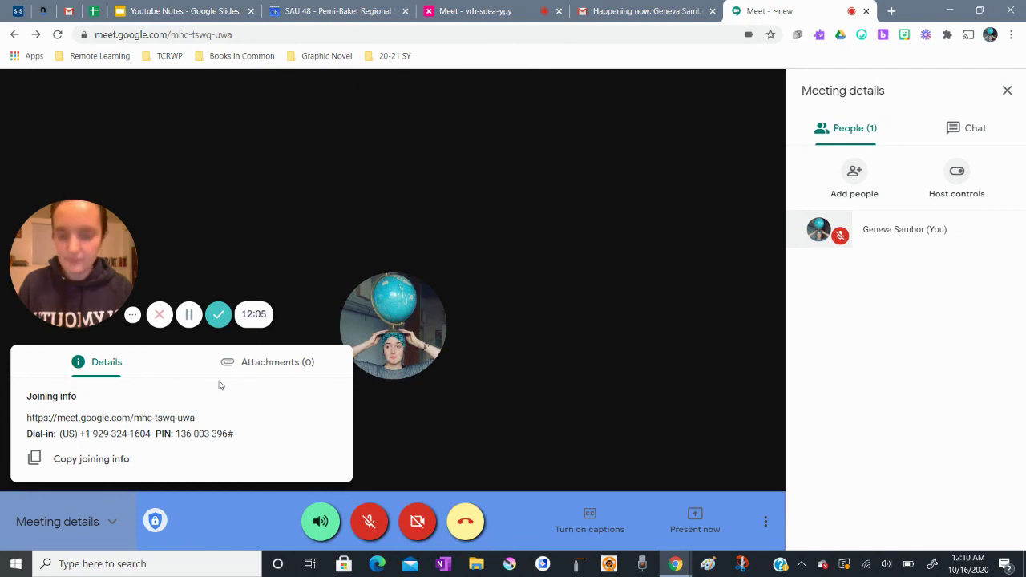
{"action": "left_click", "coordinate": [319, 520]}
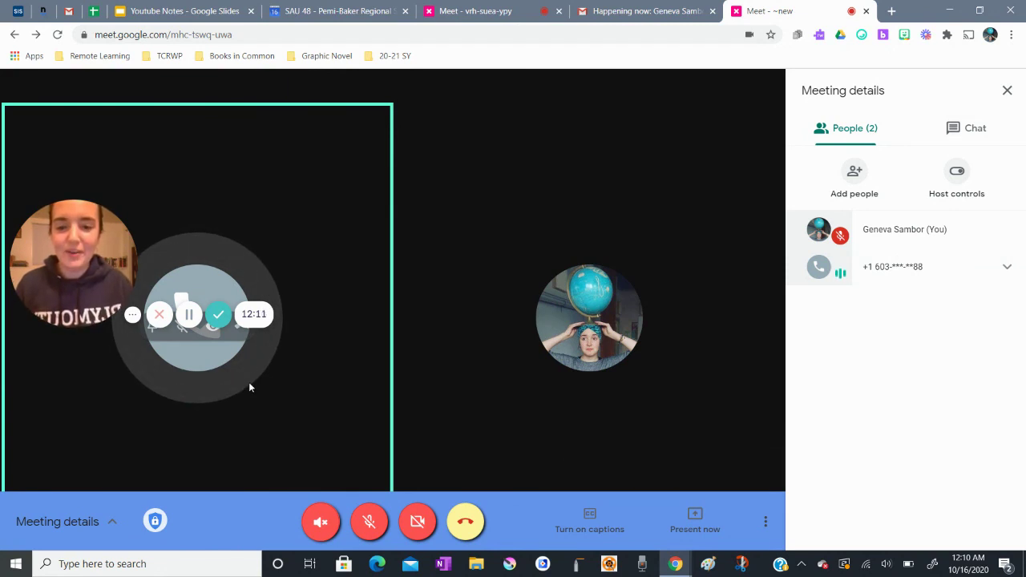
{"action": "left_click_drag", "start_coordinate": [97, 247], "coordinate": [104, 148]}
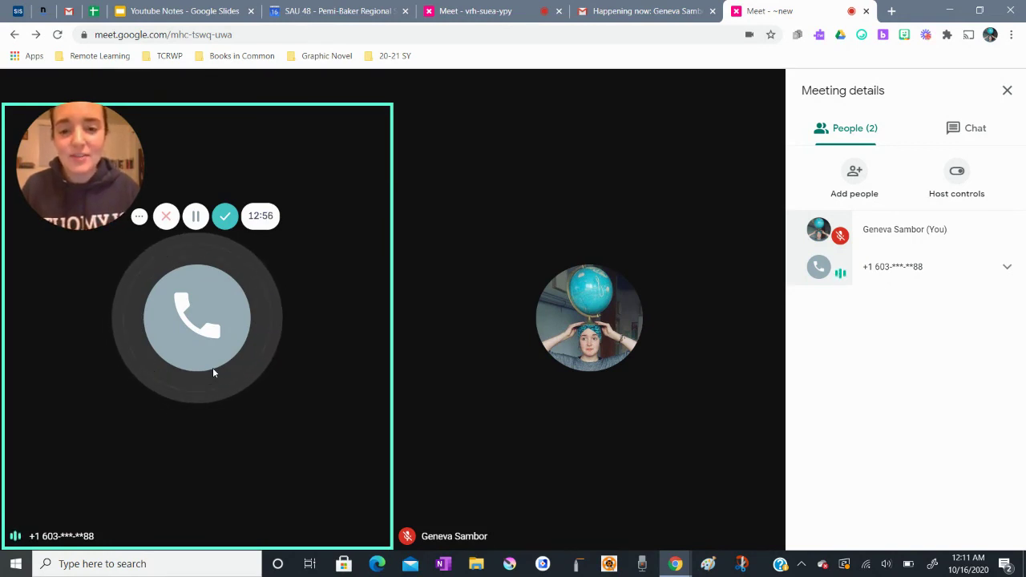
{"action": "left_click", "coordinate": [60, 523]}
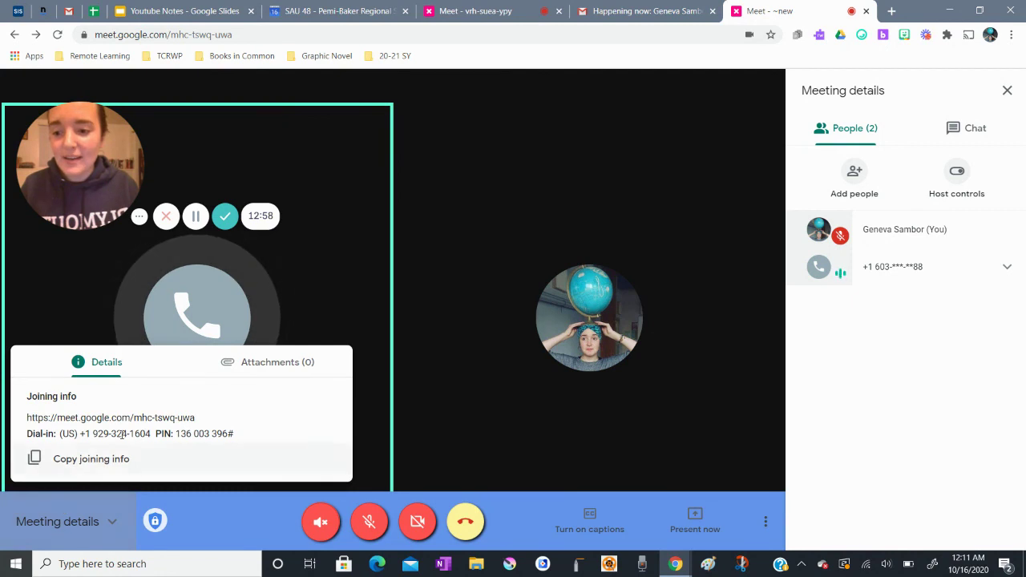
Step: Highlight the dial-in number and PIN, copy the meeting's joining info, and close the meeting details
{"action": "left_click_drag", "start_coordinate": [240, 437], "coordinate": [24, 436]}
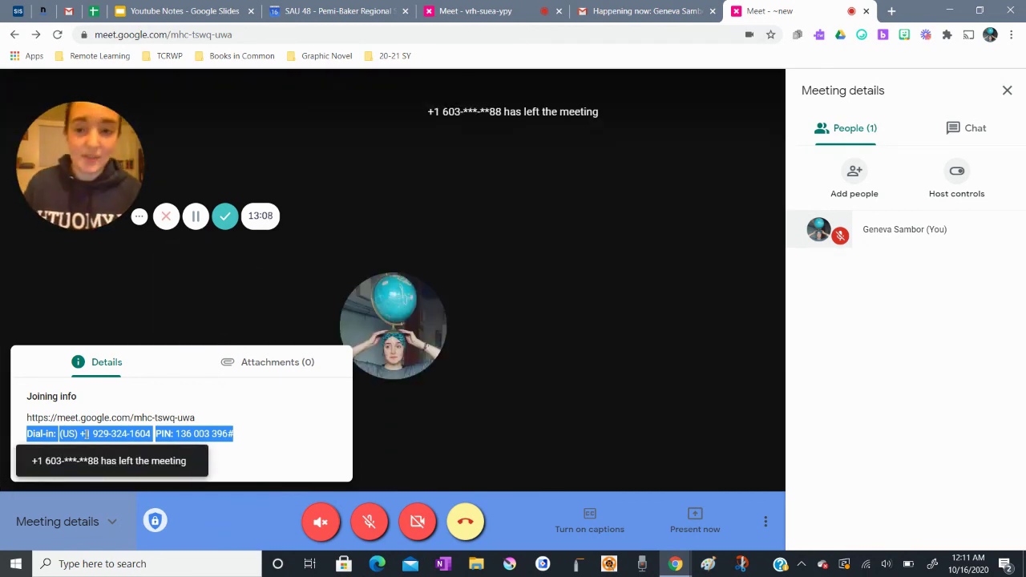
{"action": "left_click", "coordinate": [217, 450]}
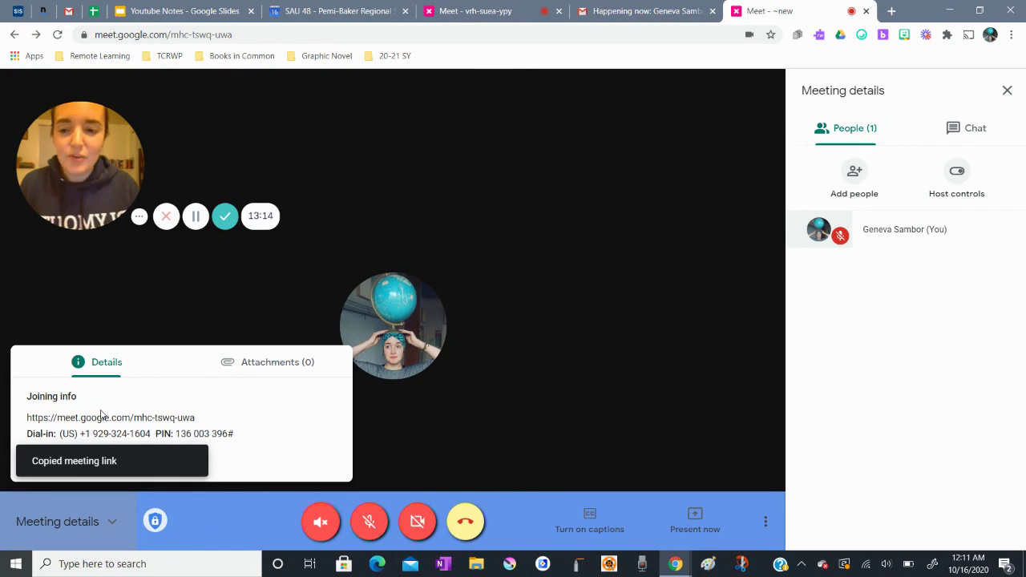
{"action": "left_click", "coordinate": [556, 170]}
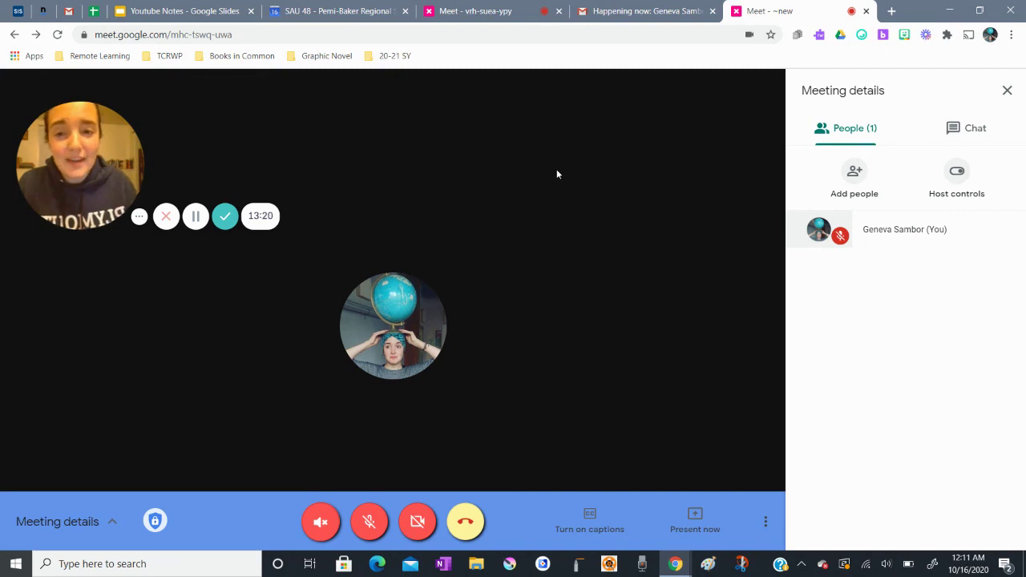
Step: Switch to Google Calendar, add Google Meet video conferencing to a new October 15 event, and hide the webcam notification
{"action": "left_click", "coordinate": [327, 4]}
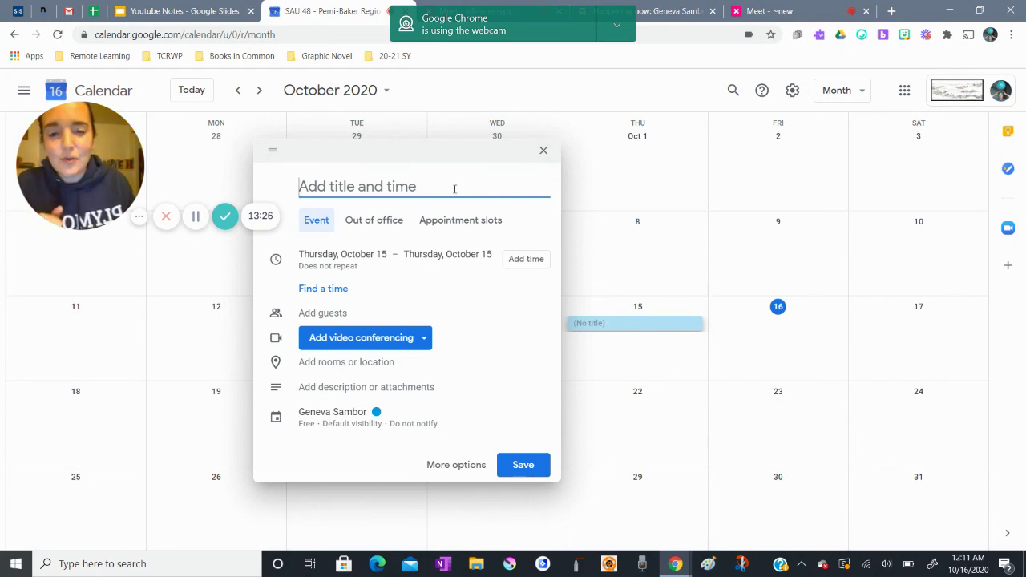
{"action": "left_click", "coordinate": [420, 341]}
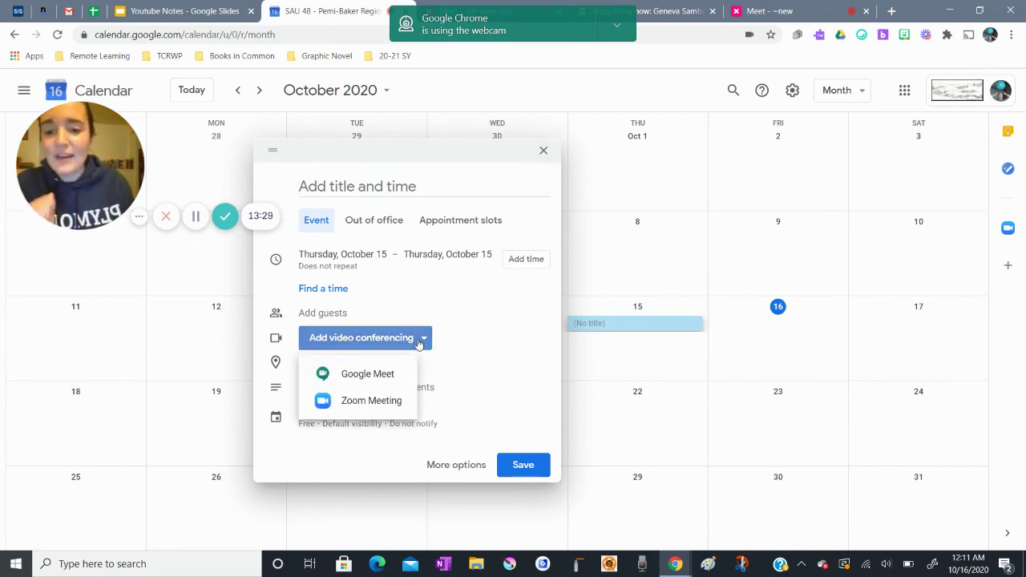
{"action": "left_click", "coordinate": [380, 375]}
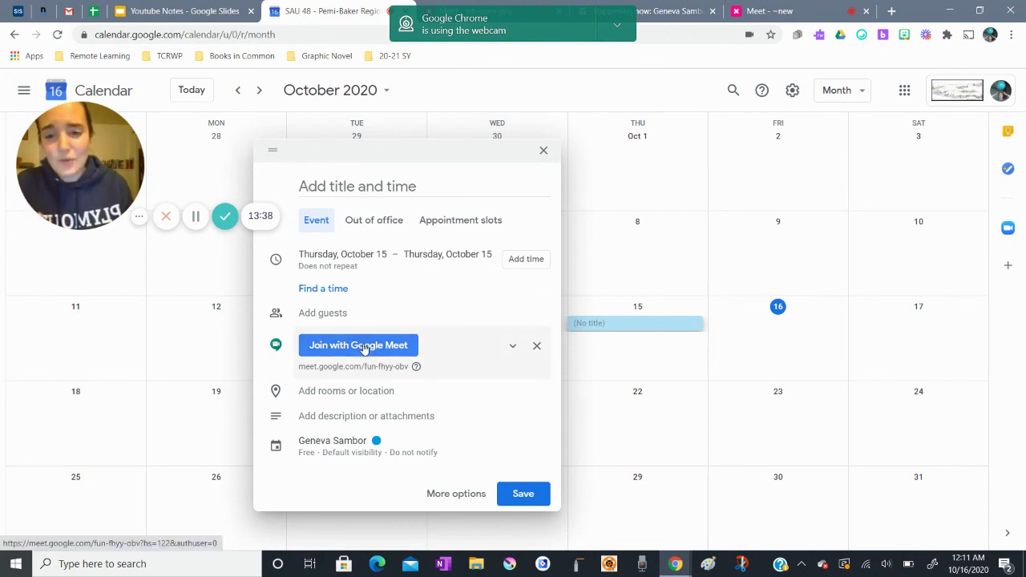
{"action": "left_click", "coordinate": [617, 25]}
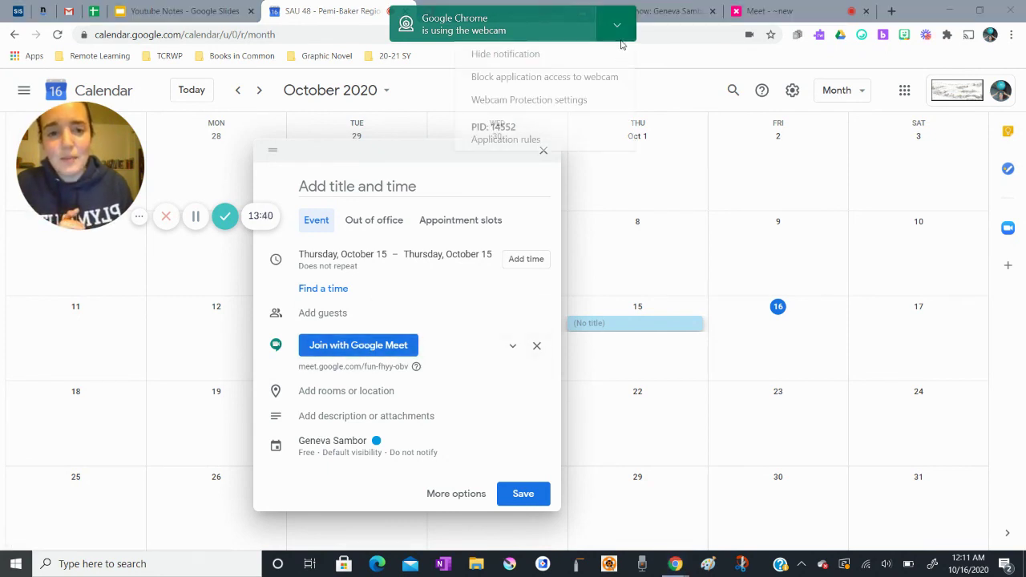
{"action": "left_click", "coordinate": [575, 63]}
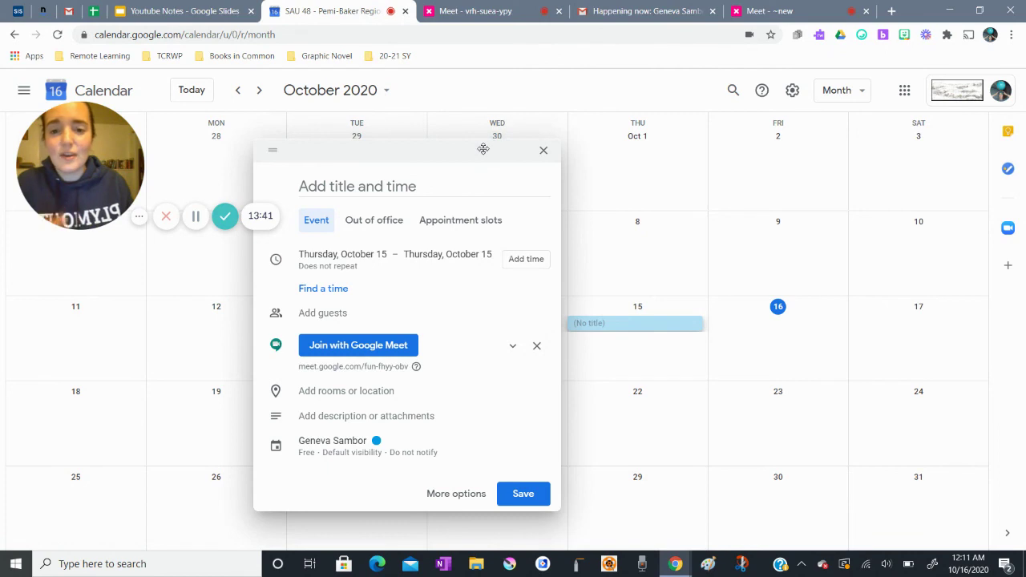
{"action": "left_click", "coordinate": [354, 187]}
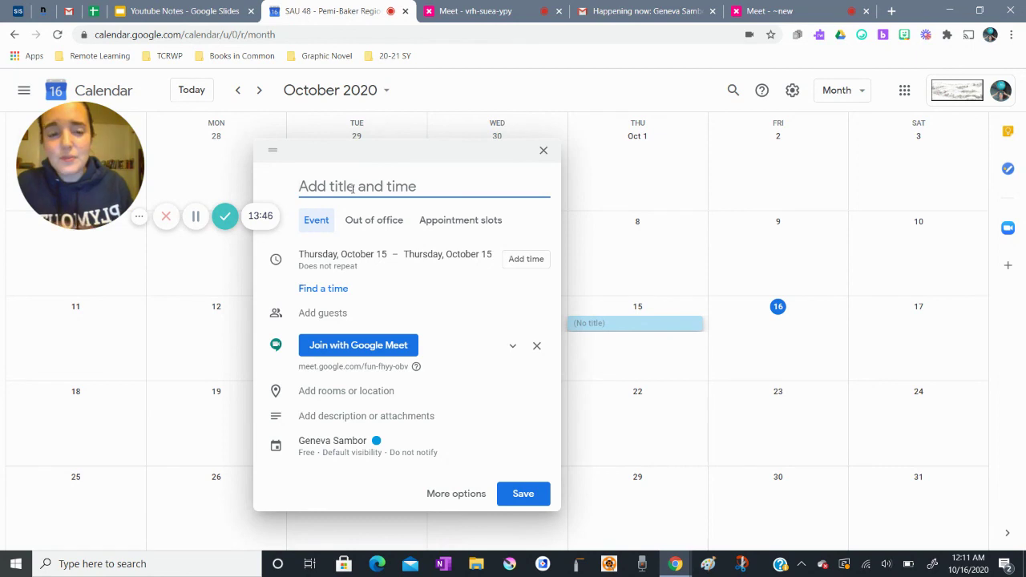
Step: Switch to the open vrh-suea-ypy meeting and hide the webcam notification
{"action": "left_click", "coordinate": [517, 6]}
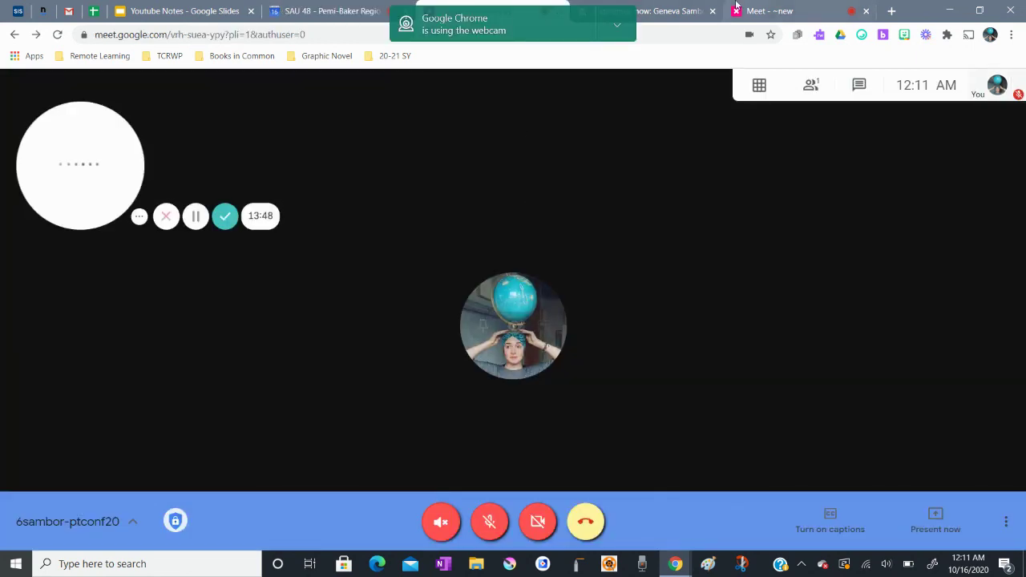
{"action": "left_click", "coordinate": [616, 25]}
{"action": "left_click", "coordinate": [575, 52]}
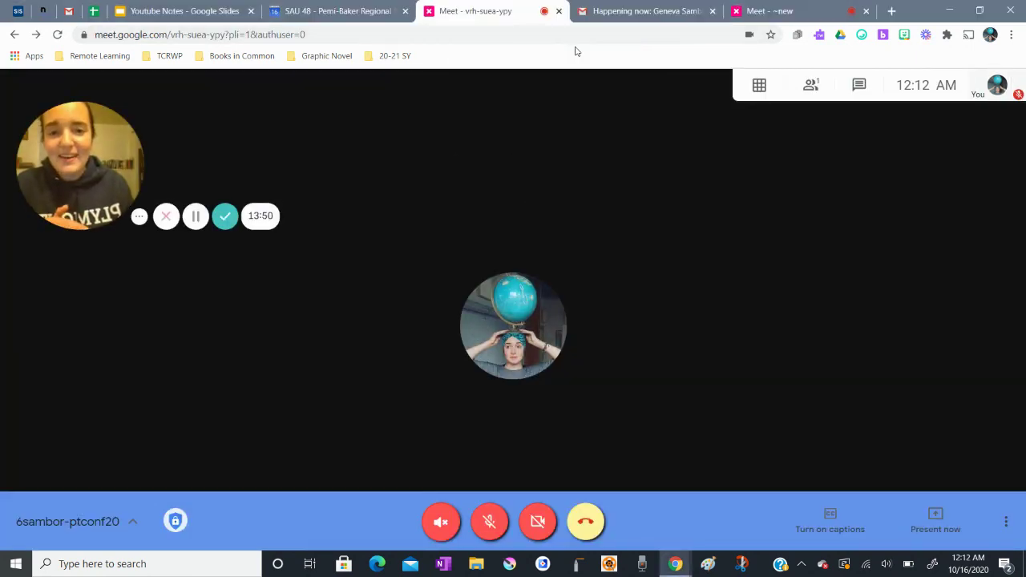